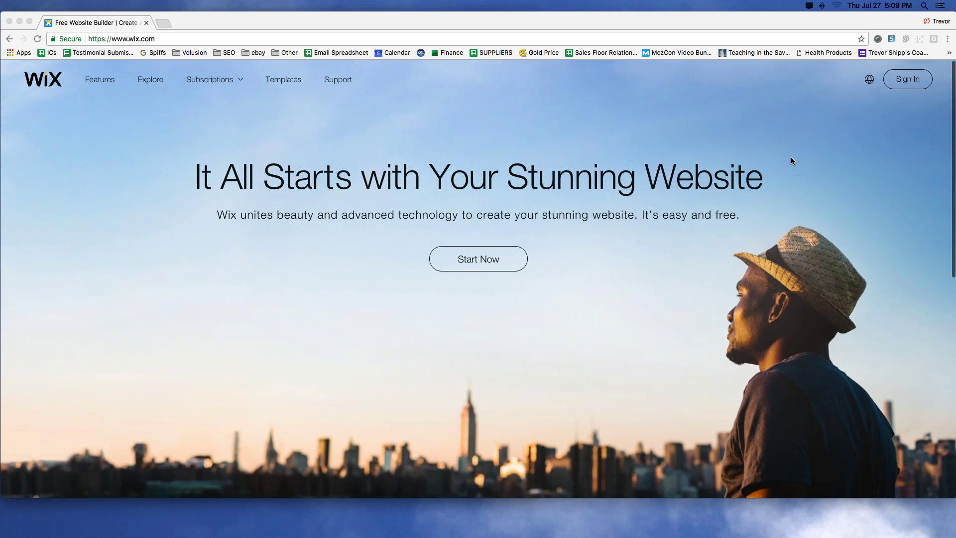
Step: Open Premium Plans from the Subscriptions menu to compare the plan prices
{"action": "left_click", "coordinate": [210, 80]}
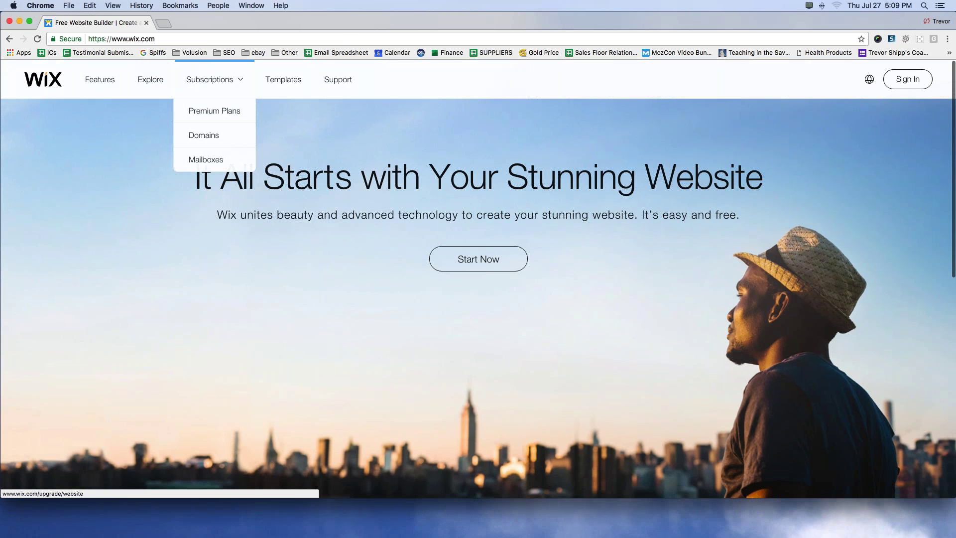
{"action": "left_click", "coordinate": [211, 160]}
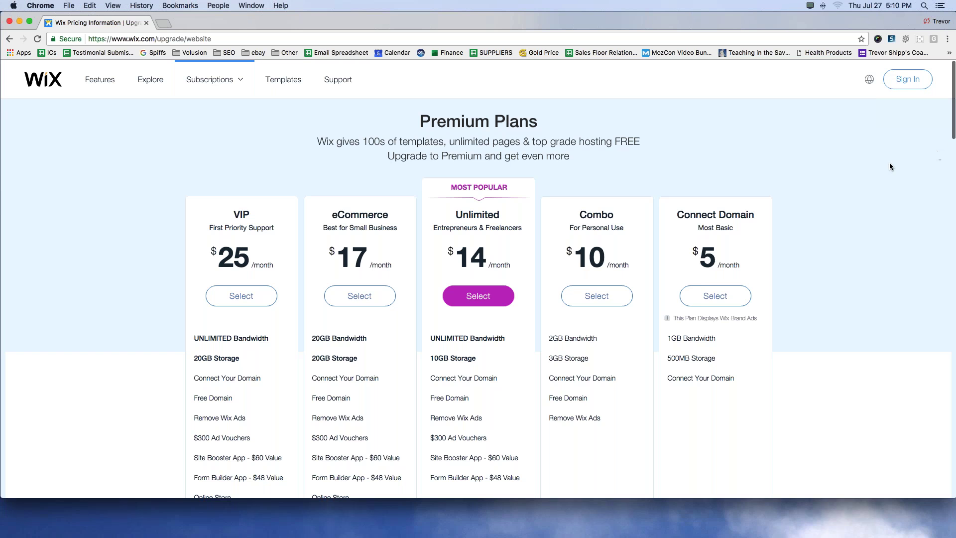
Step: Mark the Connect Domain, Combo, Unlimited, eCommerce and VIP plans with arrows, clear them, and return to the homepage
{"action": "mouse_move", "coordinate": [700, 106]}
{"action": "left_mouse_down"}
{"action": "mouse_move", "coordinate": [695, 168]}
{"action": "mouse_move", "coordinate": [703, 163]}
{"action": "left_mouse_up"}
{"action": "left_click_drag", "start_coordinate": [587, 119], "coordinate": [580, 170]}
{"action": "mouse_move", "coordinate": [570, 152]}
{"action": "left_mouse_down"}
{"action": "mouse_move", "coordinate": [581, 169]}
{"action": "mouse_move", "coordinate": [599, 158]}
{"action": "left_mouse_up"}
{"action": "left_click_drag", "start_coordinate": [459, 107], "coordinate": [459, 163]}
{"action": "left_click_drag", "start_coordinate": [458, 163], "coordinate": [468, 157]}
{"action": "left_click_drag", "start_coordinate": [351, 116], "coordinate": [348, 172]}
{"action": "mouse_move", "coordinate": [342, 160]}
{"action": "left_mouse_down"}
{"action": "mouse_move", "coordinate": [350, 173]}
{"action": "mouse_move", "coordinate": [363, 160]}
{"action": "left_mouse_up"}
{"action": "left_click_drag", "start_coordinate": [247, 143], "coordinate": [246, 183]}
{"action": "left_click_drag", "start_coordinate": [247, 183], "coordinate": [261, 161]}
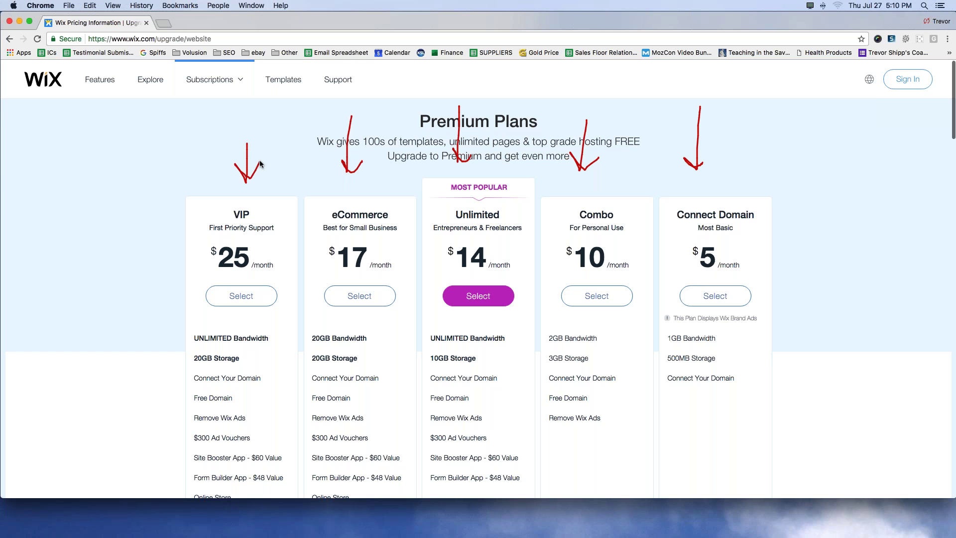
{"action": "left_click_drag", "start_coordinate": [96, 257], "coordinate": [104, 257]}
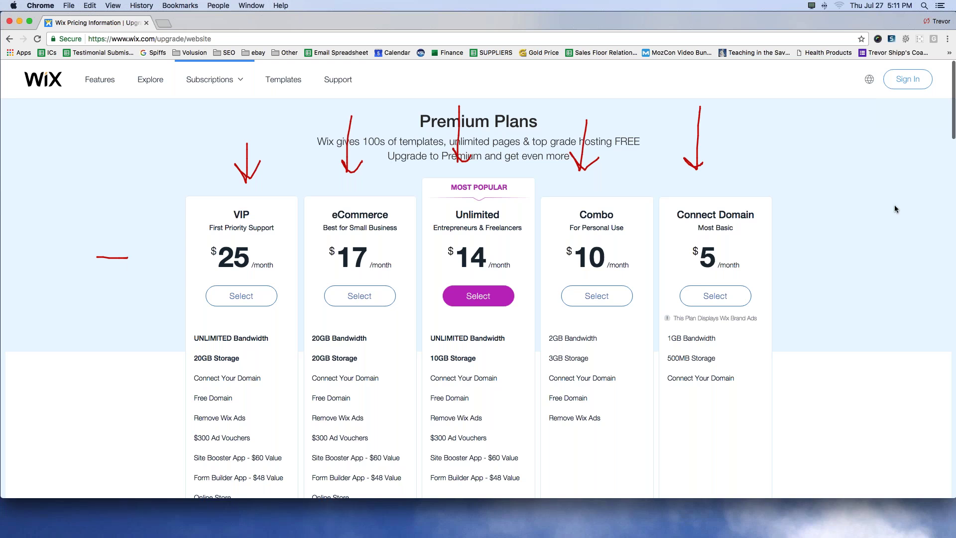
{"action": "key", "text": "Escape"}
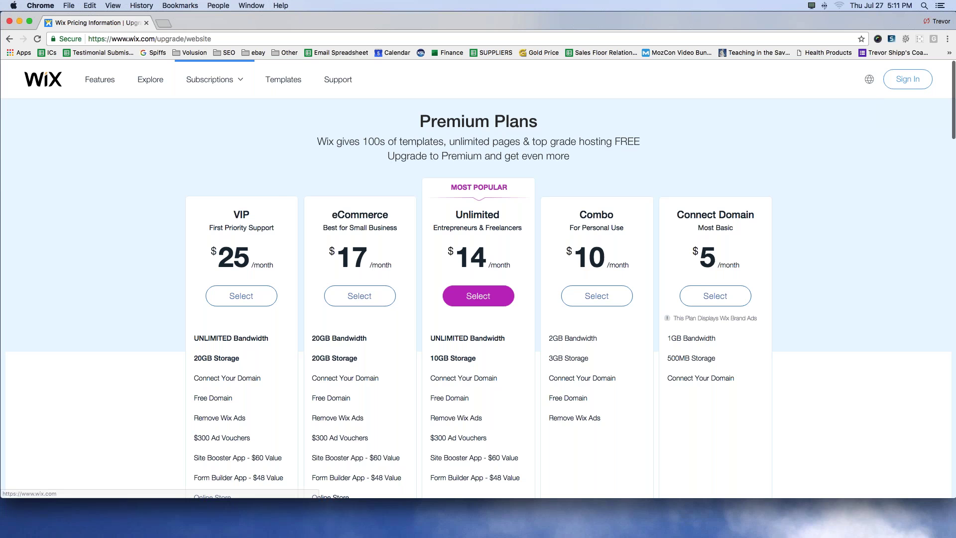
{"action": "left_click", "coordinate": [43, 78]}
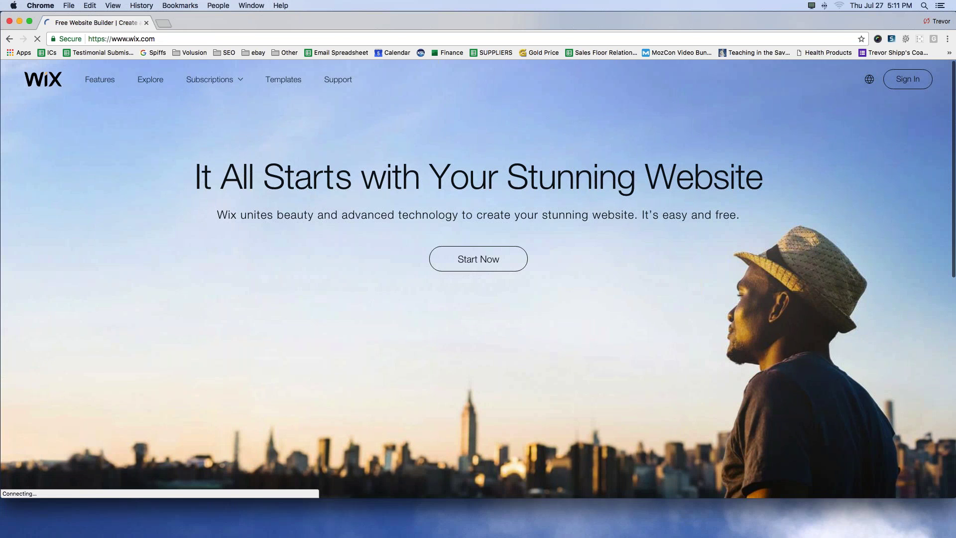
Step: Start creating a new website and switch the login form to Sign Up
{"action": "left_click", "coordinate": [476, 260]}
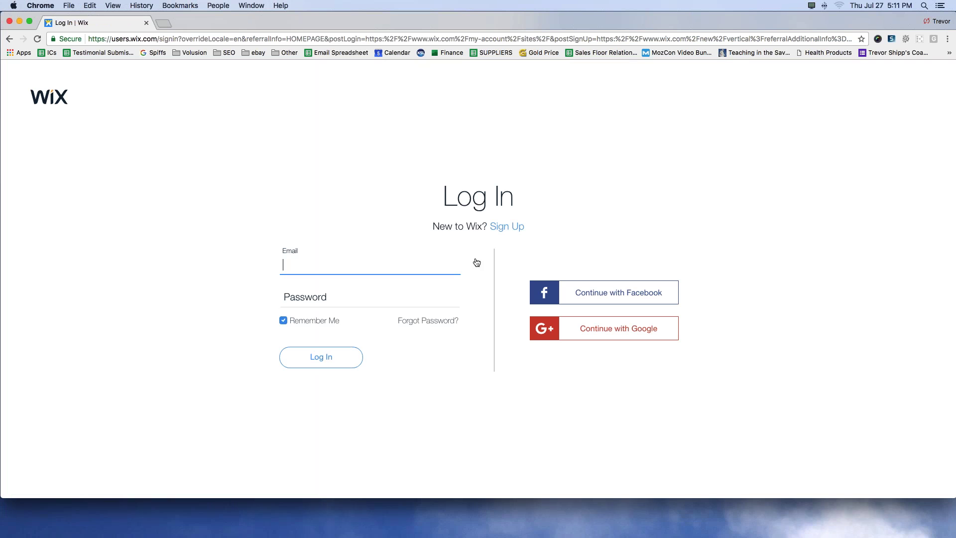
{"action": "left_click", "coordinate": [327, 267]}
{"action": "left_click_drag", "start_coordinate": [428, 234], "coordinate": [513, 237]}
{"action": "left_click", "coordinate": [507, 226]}
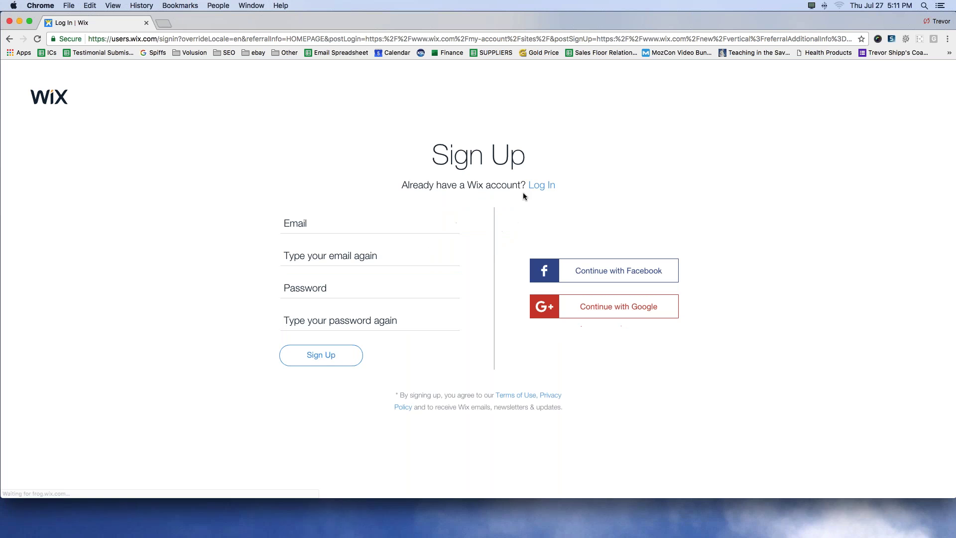
Step: Register with the account e-mail and password, each entered twice, and submit the sign-up
{"action": "left_click", "coordinate": [368, 224]}
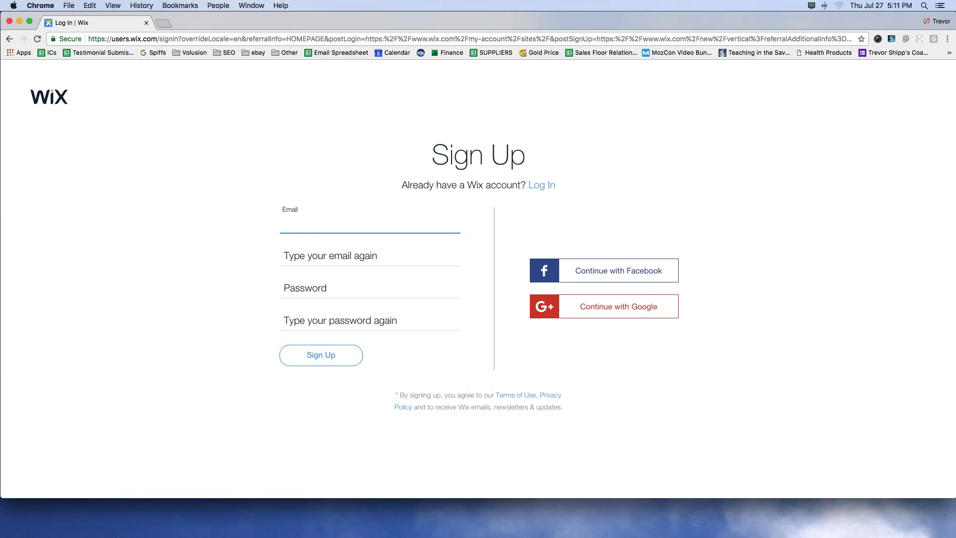
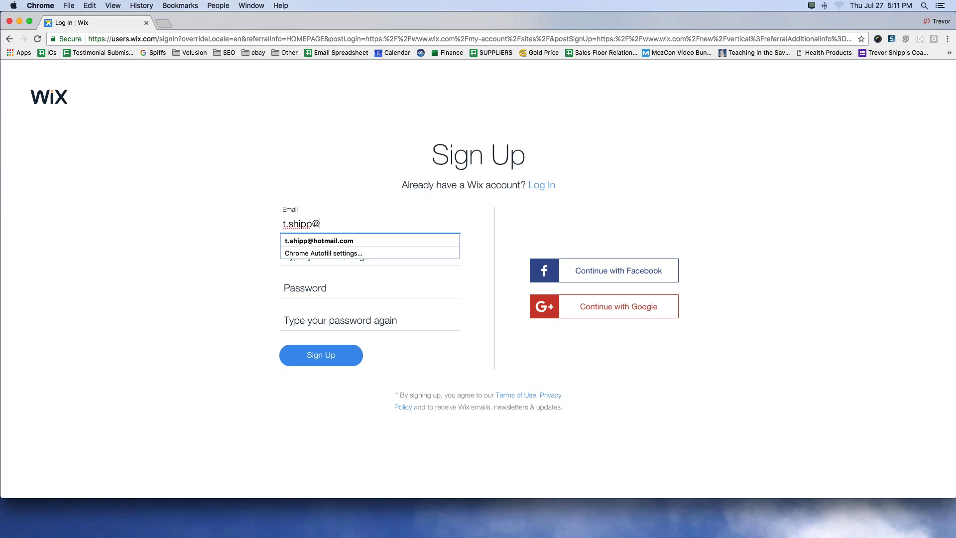
{"action": "key", "text": "Tab"}
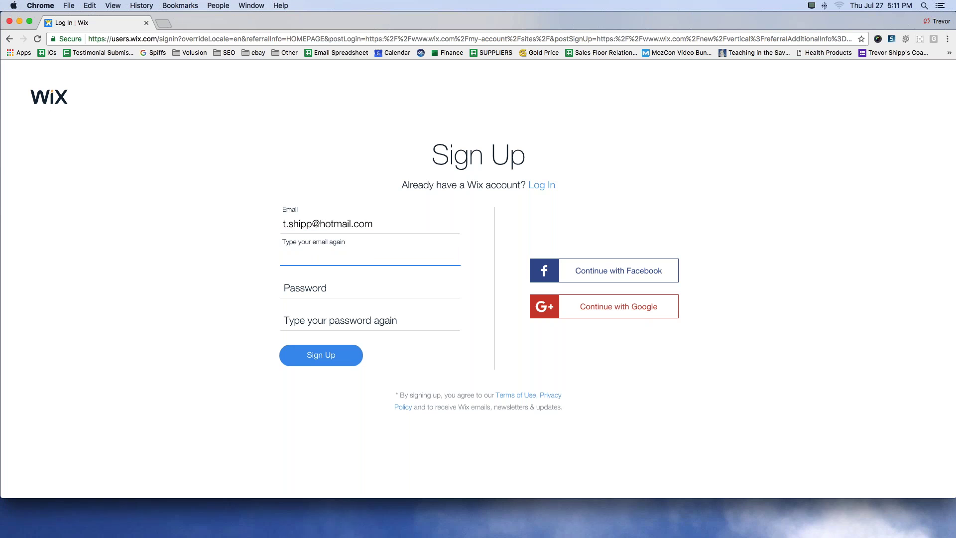
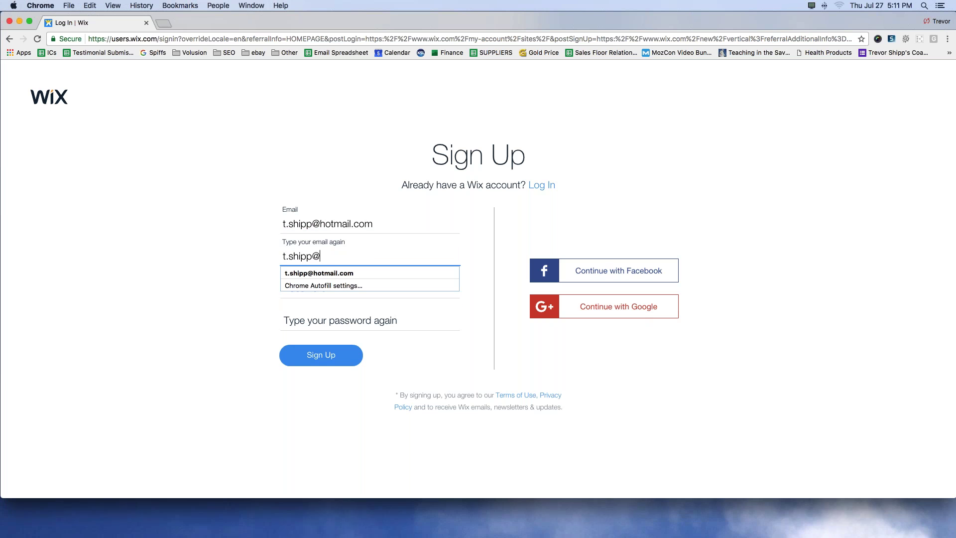
{"action": "key", "text": "Tab"}
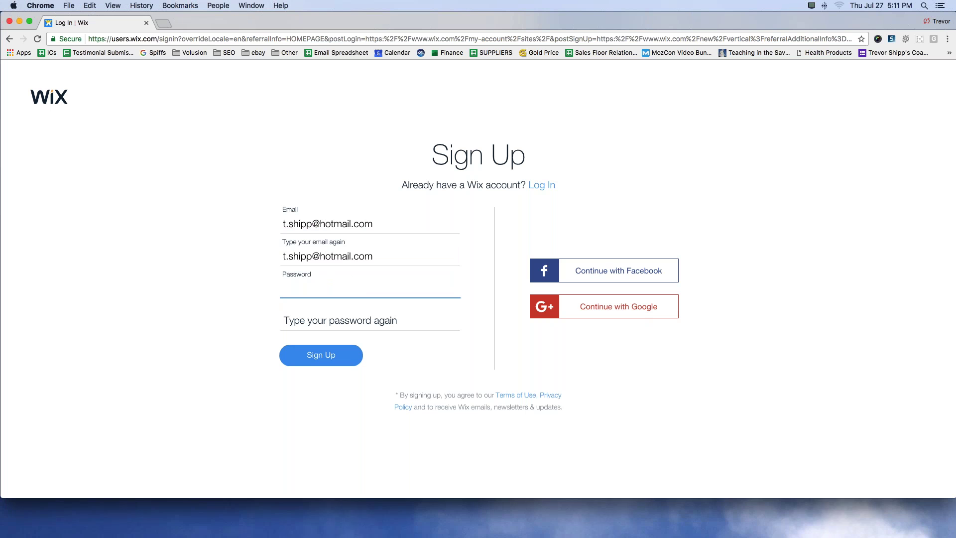
{"action": "type", "text": "•••"}
{"action": "key", "text": "BackSpace"}
{"action": "key", "text": "BackSpace"}
{"action": "key", "text": "BackSpace"}
{"action": "type", "text": "••••••••"}
{"action": "key", "text": "Tab"}
{"action": "type", "text": "••••••••"}
{"action": "left_click", "coordinate": [329, 358]}
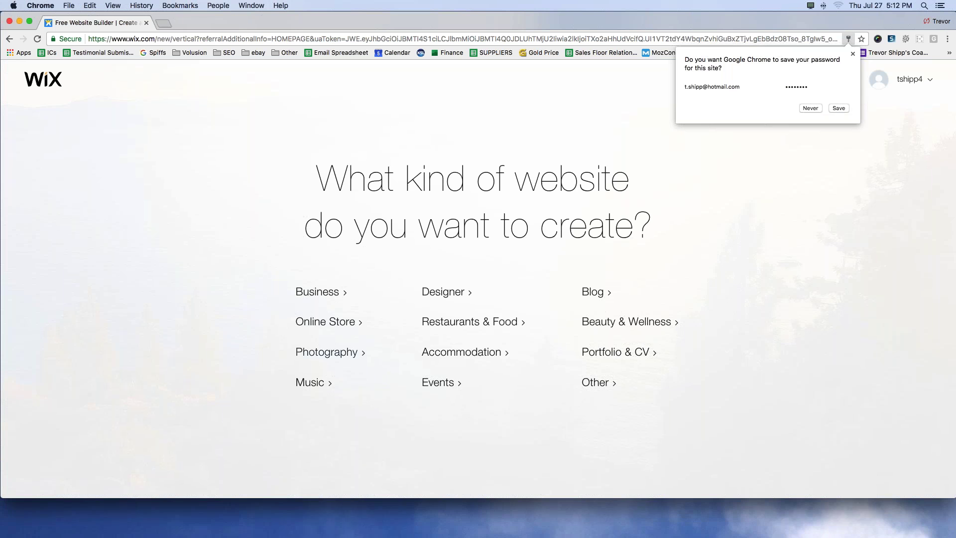
Step: Save the password in Chrome and pick Blog as the website type
{"action": "left_click", "coordinate": [835, 109]}
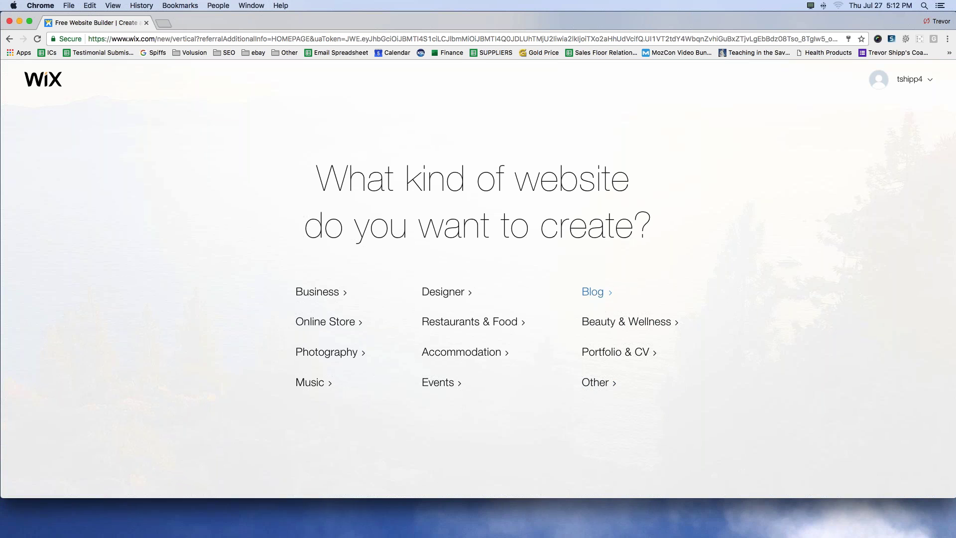
{"action": "left_click", "coordinate": [593, 296]}
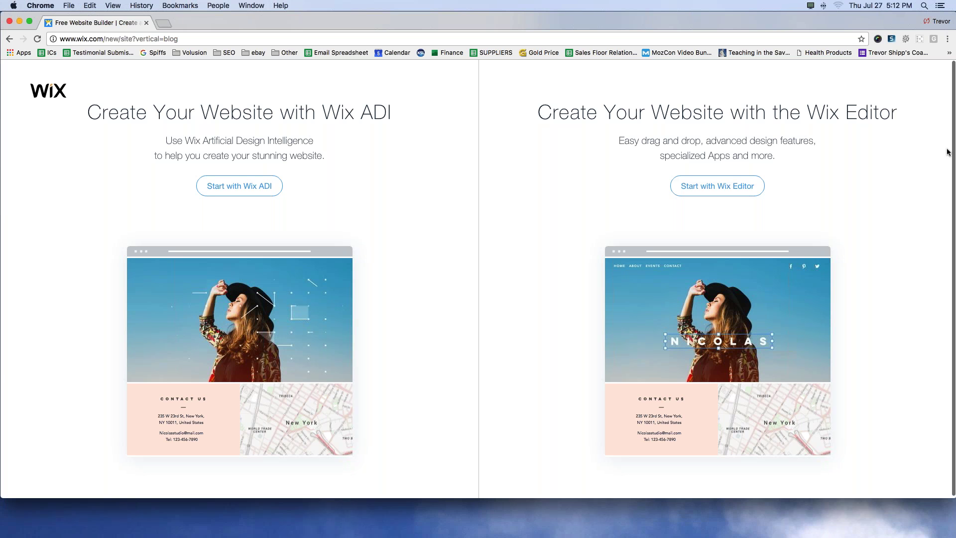
Step: Highlight the Wix Editor option and choose to build the blog with it
{"action": "mouse_move", "coordinate": [905, 93]}
{"action": "left_mouse_down"}
{"action": "mouse_move", "coordinate": [644, 76]}
{"action": "mouse_move", "coordinate": [506, 180]}
{"action": "mouse_move", "coordinate": [783, 233]}
{"action": "left_mouse_up"}
{"action": "mouse_move", "coordinate": [908, 82]}
{"action": "left_mouse_down"}
{"action": "mouse_move", "coordinate": [937, 119]}
{"action": "mouse_move", "coordinate": [939, 165]}
{"action": "mouse_move", "coordinate": [912, 215]}
{"action": "left_mouse_up"}
{"action": "left_click", "coordinate": [754, 187]}
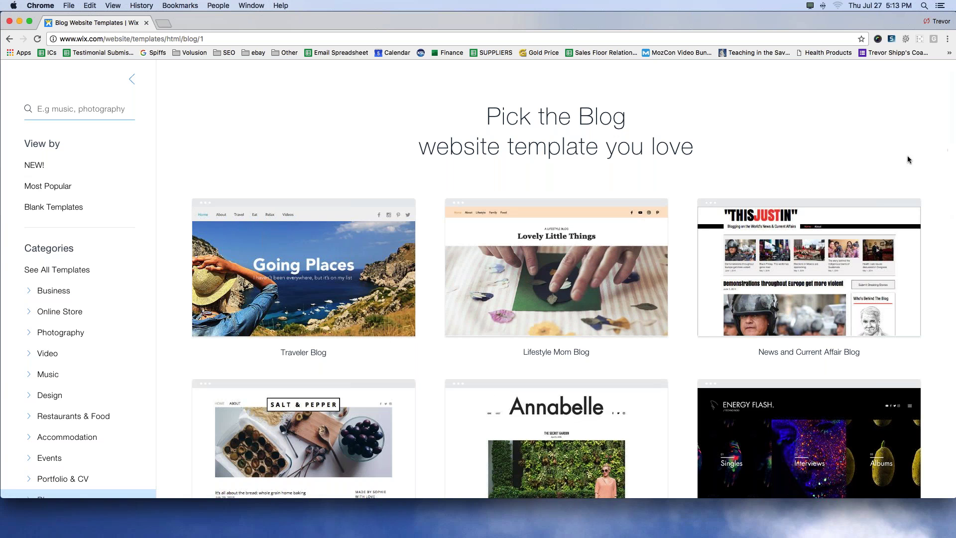
Step: Browse the blog templates and start editing the Personal Style Blog template
{"action": "scroll", "coordinate": [350, 192], "scroll_direction": "down", "scroll_amount": 5}
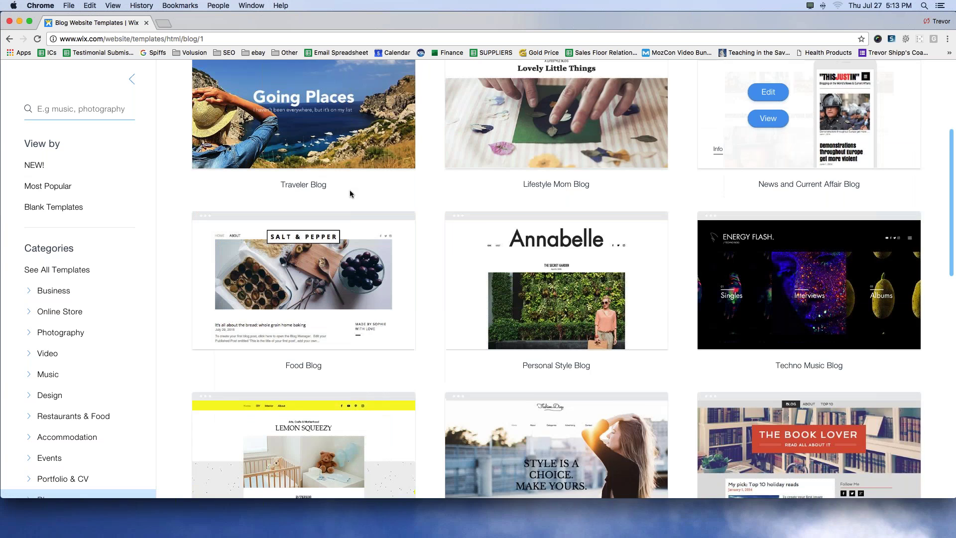
{"action": "scroll", "coordinate": [350, 194], "scroll_direction": "down", "scroll_amount": 2}
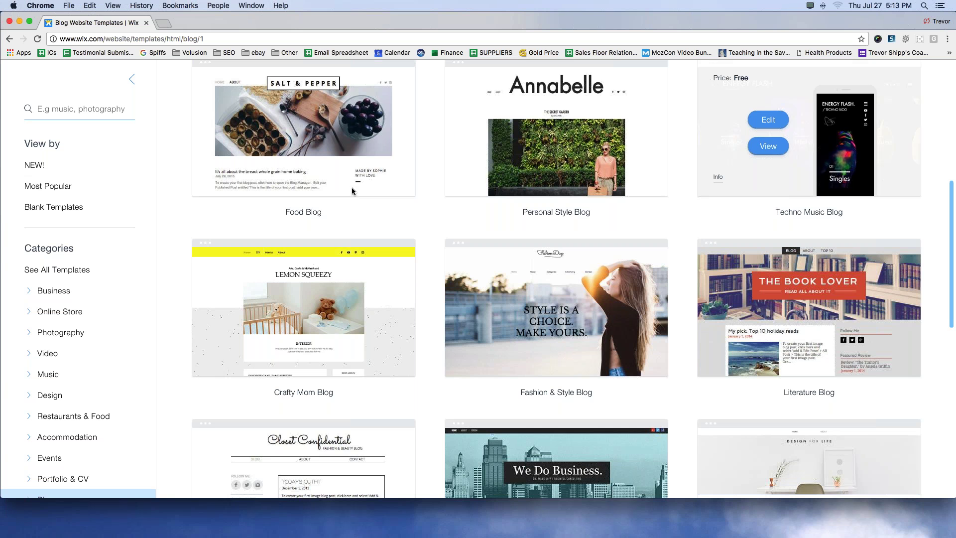
{"action": "scroll", "coordinate": [447, 248], "scroll_direction": "down", "scroll_amount": 1}
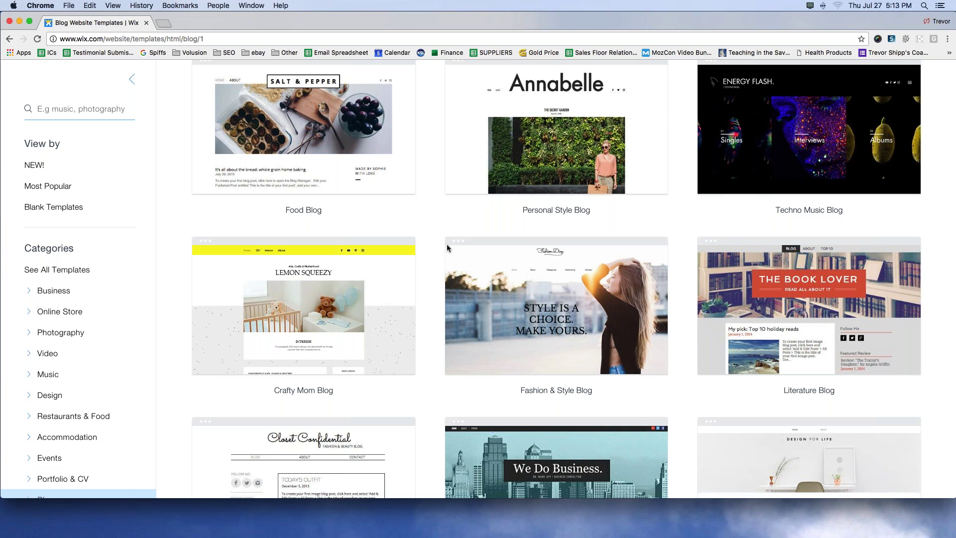
{"action": "scroll", "coordinate": [447, 247], "scroll_direction": "down", "scroll_amount": 4}
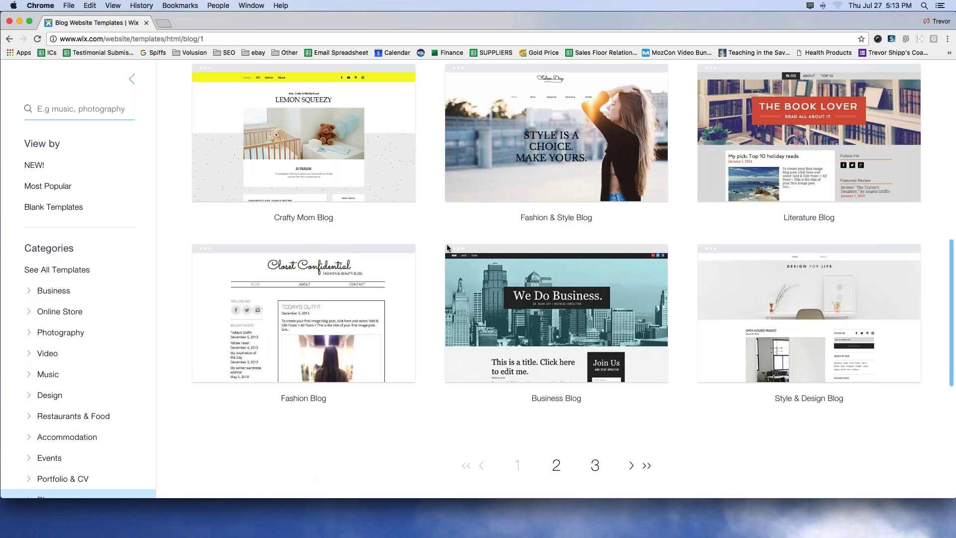
{"action": "scroll", "coordinate": [447, 248], "scroll_direction": "up", "scroll_amount": 9}
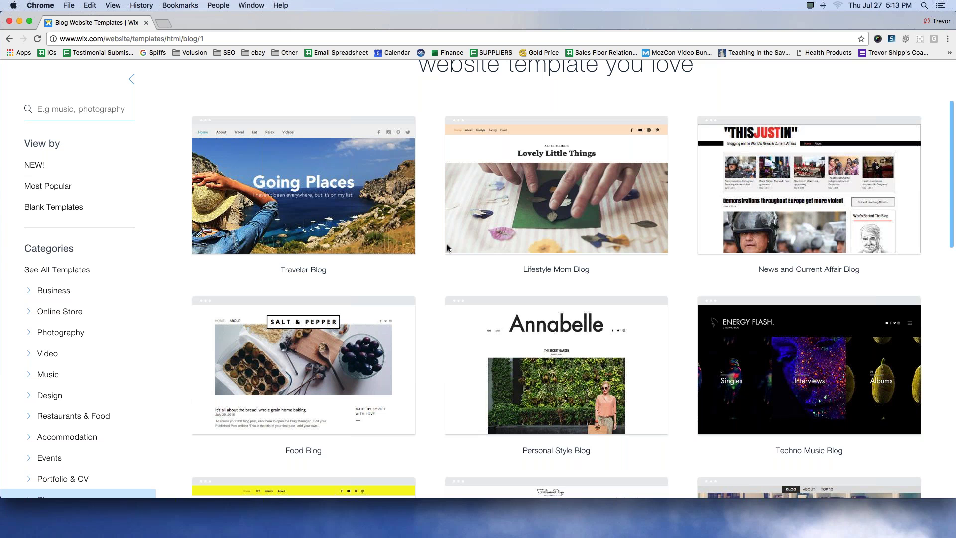
{"action": "scroll", "coordinate": [555, 387], "scroll_direction": "down", "scroll_amount": 1}
{"action": "mouse_move", "coordinate": [557, 324]}
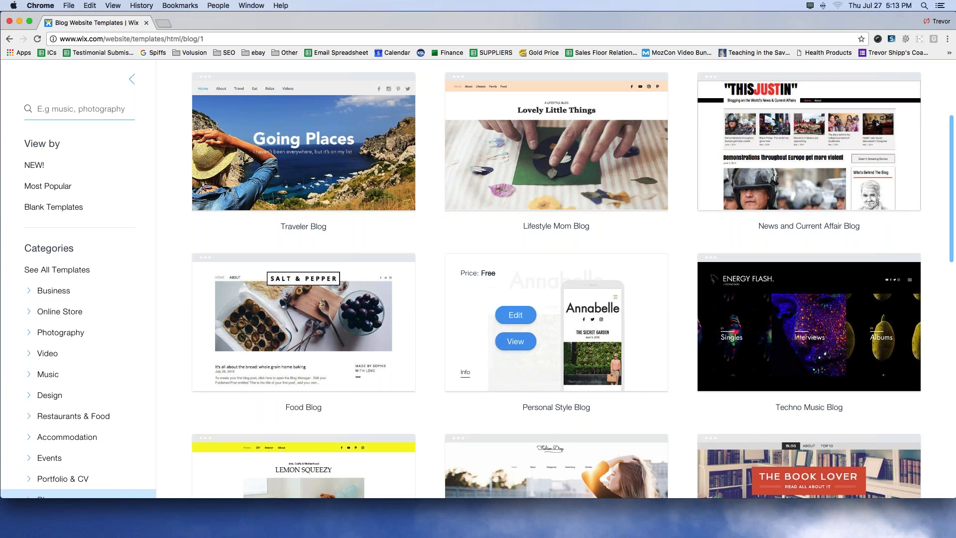
{"action": "left_click", "coordinate": [514, 318]}
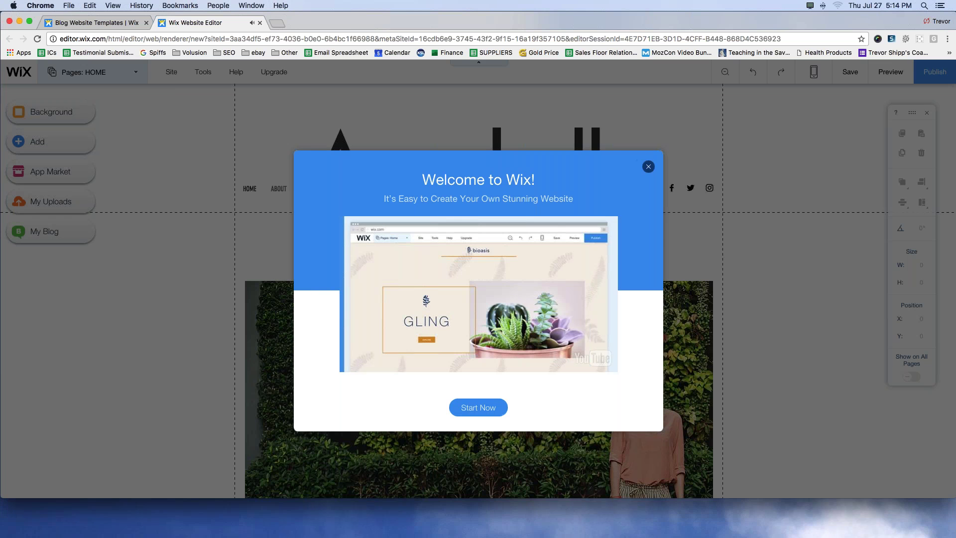
Step: Dismiss the 'Welcome to Wix!' dialog to reveal the Annabelle home page
{"action": "left_click", "coordinate": [649, 168]}
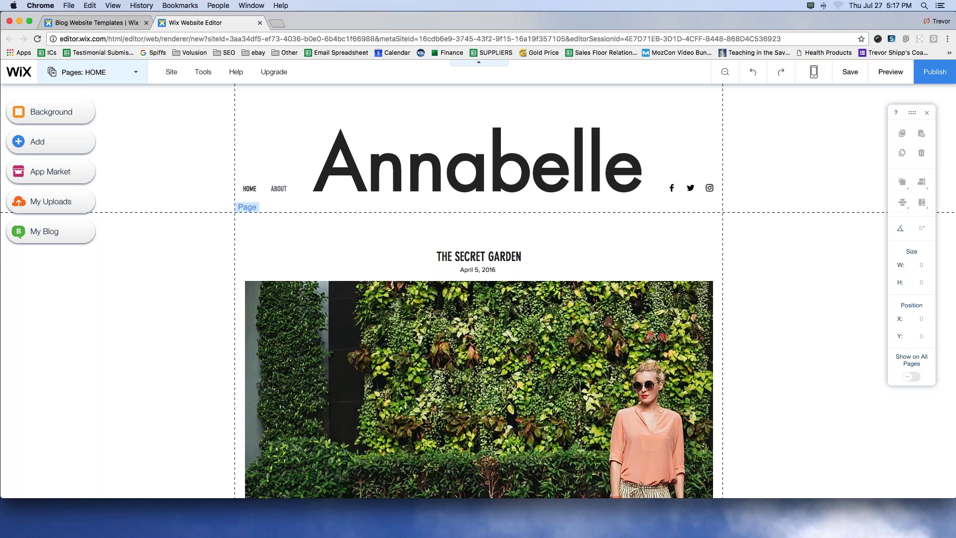
{"action": "left_click", "coordinate": [524, 161]}
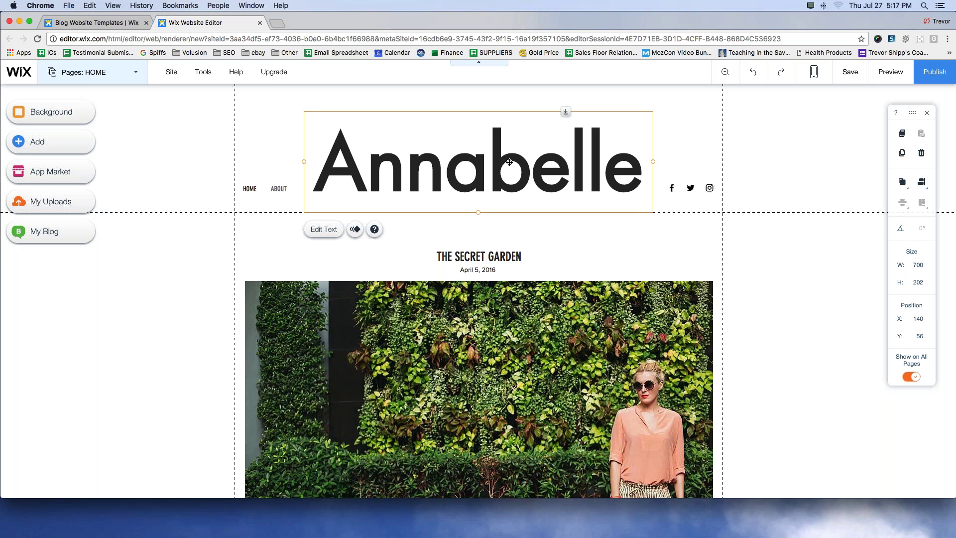
{"action": "left_click", "coordinate": [196, 117]}
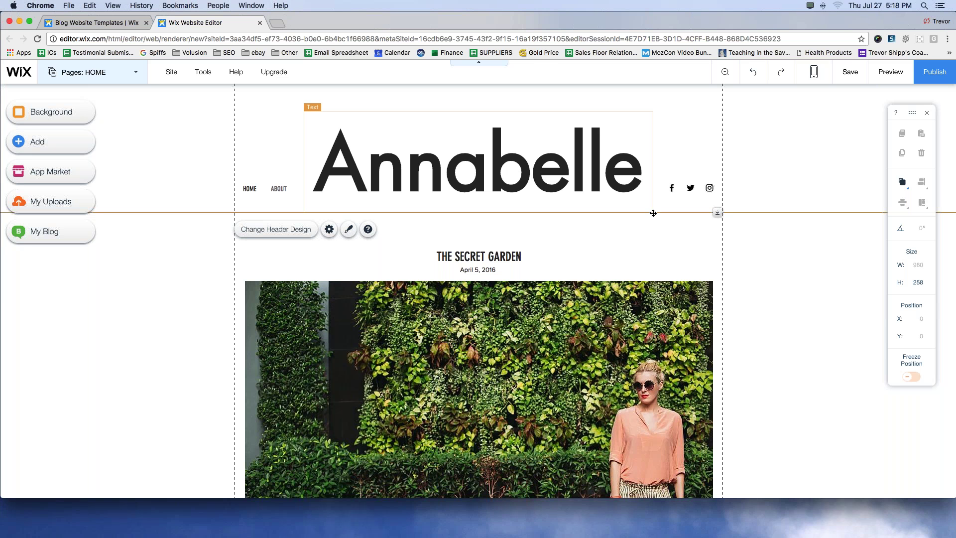
{"action": "left_click", "coordinate": [456, 156]}
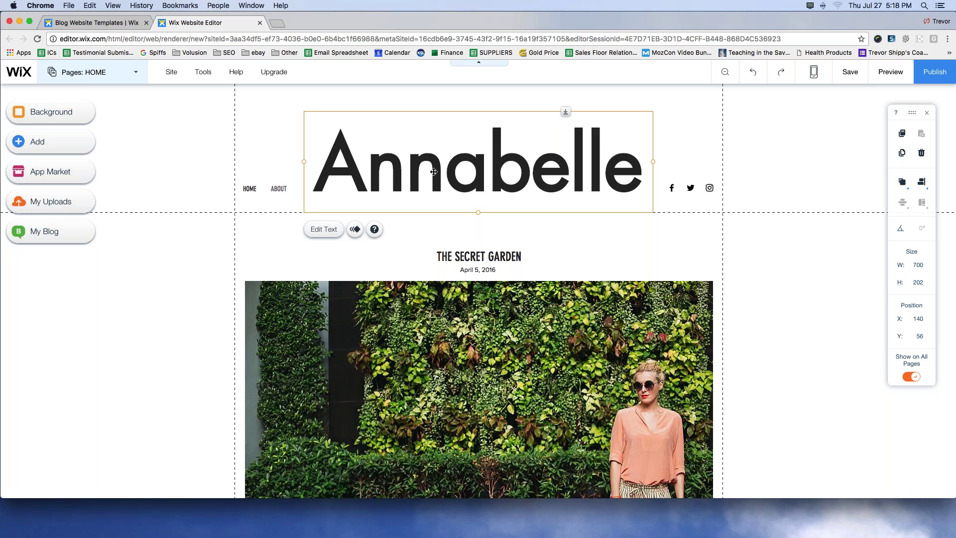
Step: Change the site title to 'Trevor's Financial Blog' and shrink it to size 71 to fit one line
{"action": "left_click", "coordinate": [324, 230]}
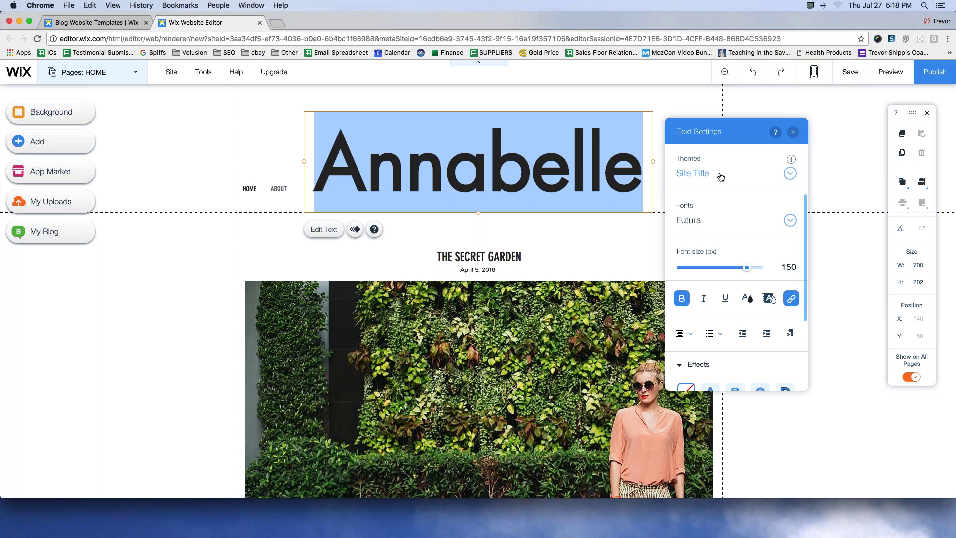
{"action": "type", "text": "Tre"}
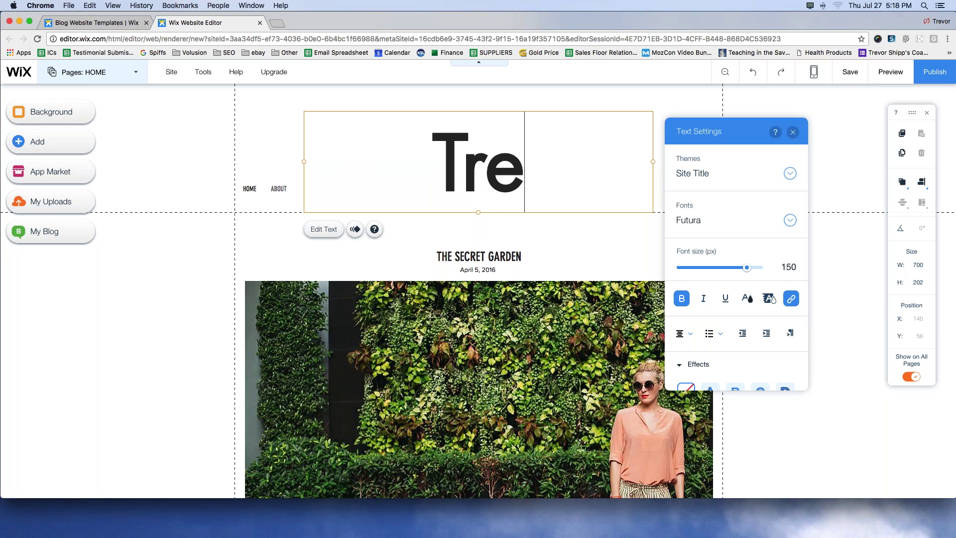
{"action": "type", "text": "vor's Fin"}
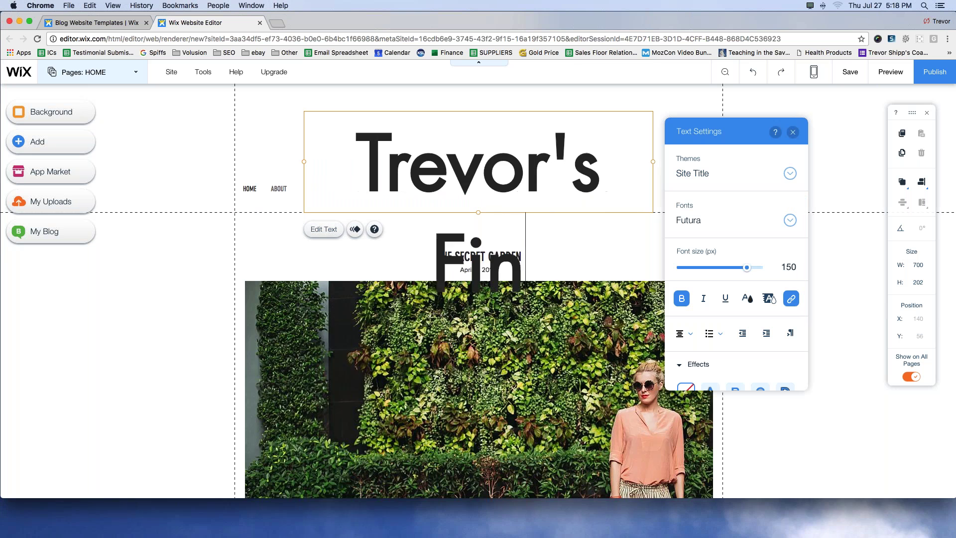
{"action": "type", "text": "ancial Blog"}
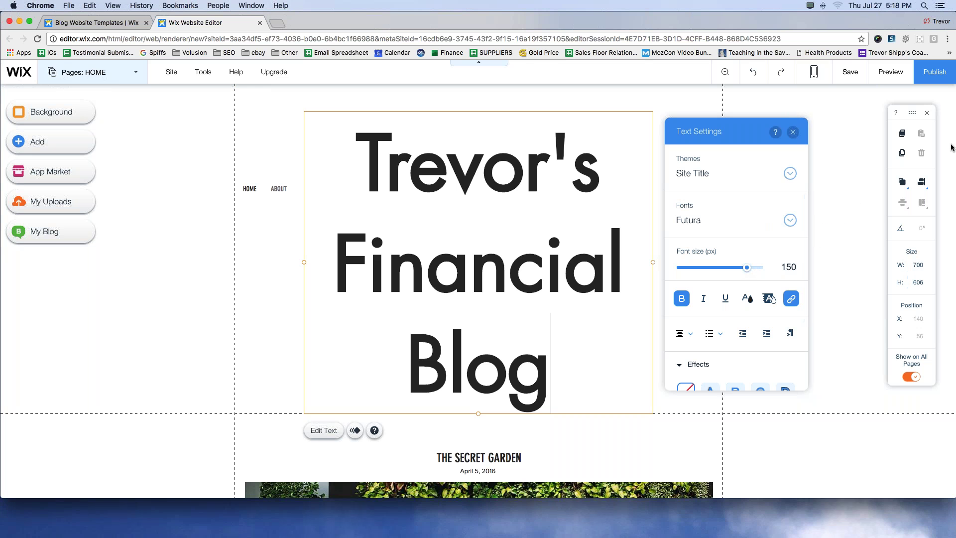
{"action": "mouse_move", "coordinate": [640, 106]}
{"action": "left_mouse_down"}
{"action": "mouse_move", "coordinate": [691, 98]}
{"action": "mouse_move", "coordinate": [815, 130]}
{"action": "mouse_move", "coordinate": [837, 373]}
{"action": "mouse_move", "coordinate": [723, 417]}
{"action": "mouse_move", "coordinate": [652, 374]}
{"action": "mouse_move", "coordinate": [653, 114]}
{"action": "left_mouse_up"}
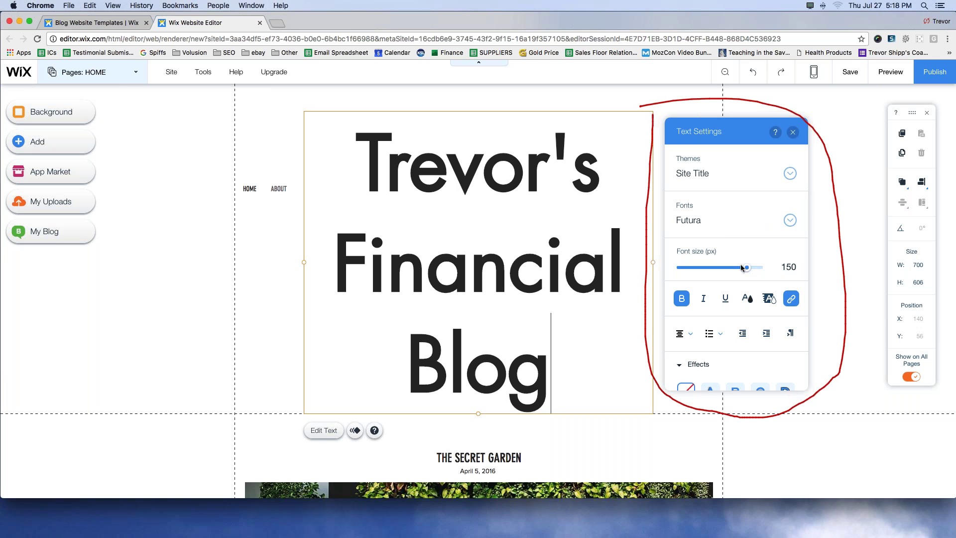
{"action": "mouse_move", "coordinate": [747, 269]}
{"action": "left_mouse_down"}
{"action": "mouse_move", "coordinate": [727, 269]}
{"action": "mouse_move", "coordinate": [736, 268]}
{"action": "left_mouse_up"}
{"action": "left_click", "coordinate": [383, 173], "text": "shift"}
{"action": "left_click", "coordinate": [367, 173], "text": "shift"}
{"action": "left_click", "coordinate": [735, 269]}
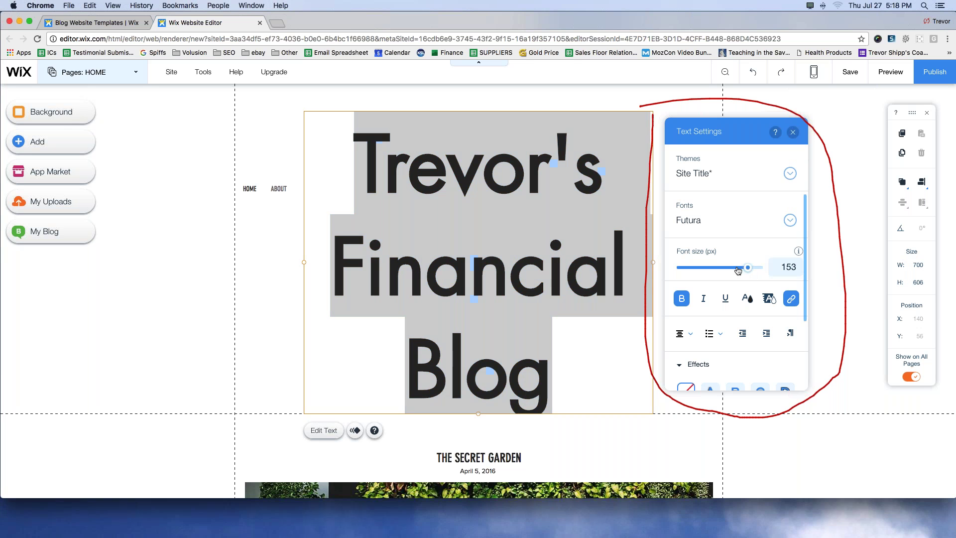
{"action": "left_click_drag", "start_coordinate": [736, 269], "coordinate": [712, 270]}
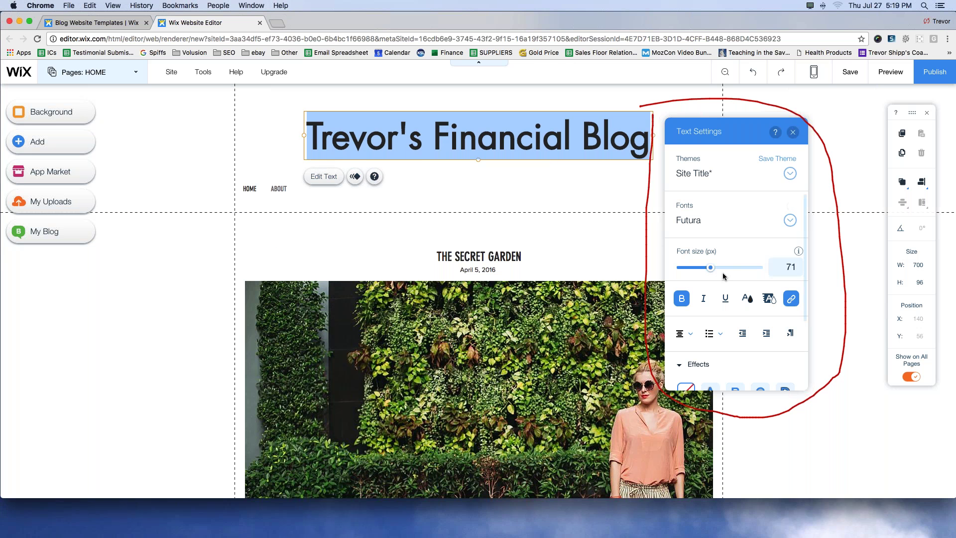
Step: Try bold, underline and a drop shadow on the title, reverting each
{"action": "scroll", "coordinate": [724, 276], "scroll_direction": "down", "scroll_amount": 2}
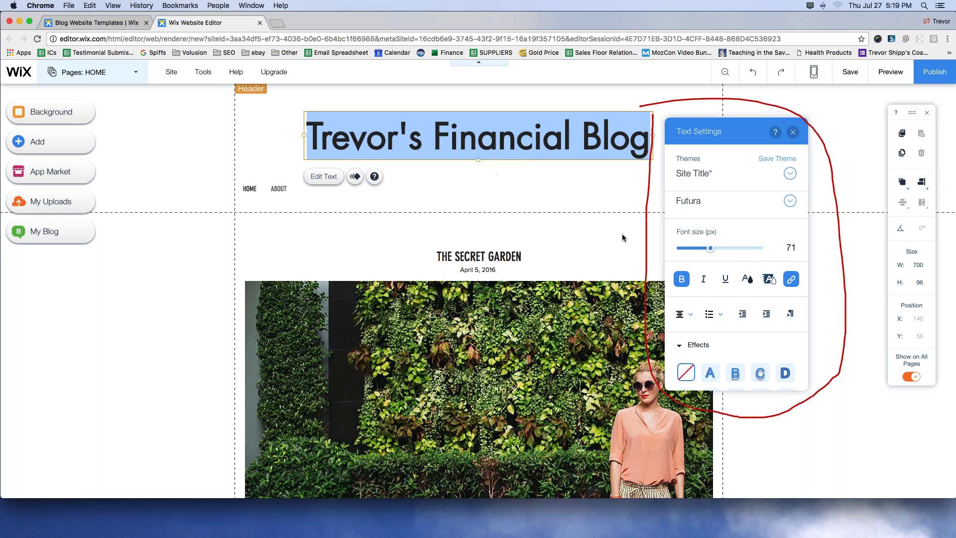
{"action": "key", "text": "super+b"}
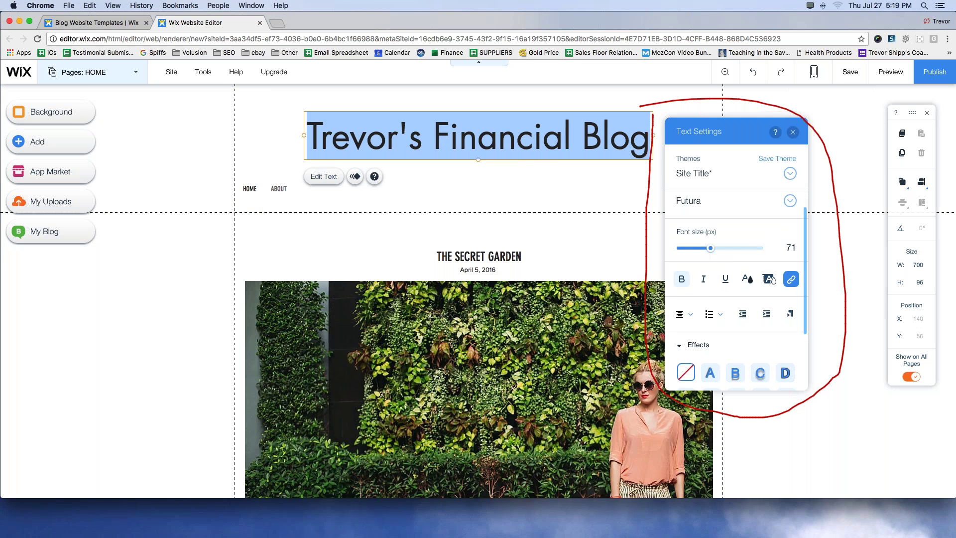
{"action": "key", "text": "super+b"}
{"action": "left_click", "coordinate": [726, 280]}
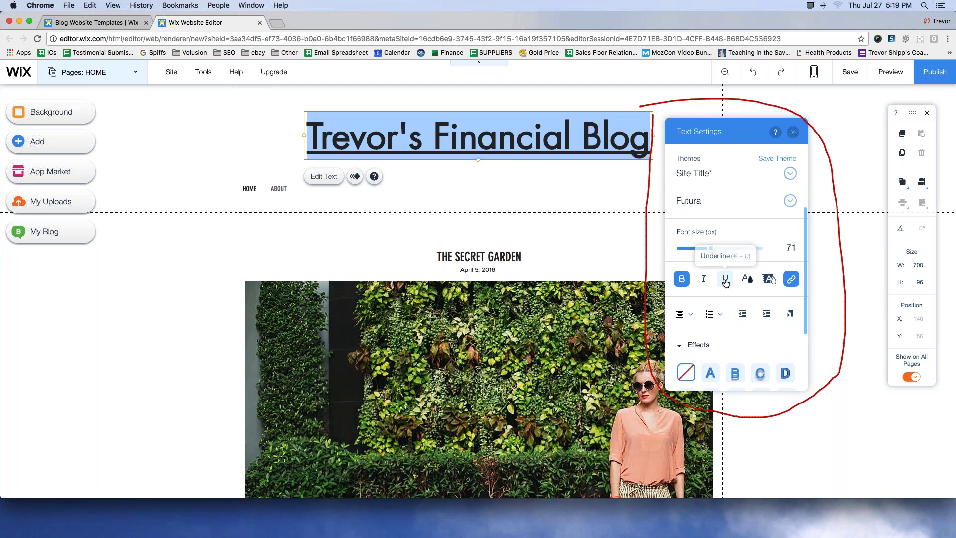
{"action": "left_click", "coordinate": [725, 280]}
{"action": "scroll", "coordinate": [726, 299], "scroll_direction": "down", "scroll_amount": 3}
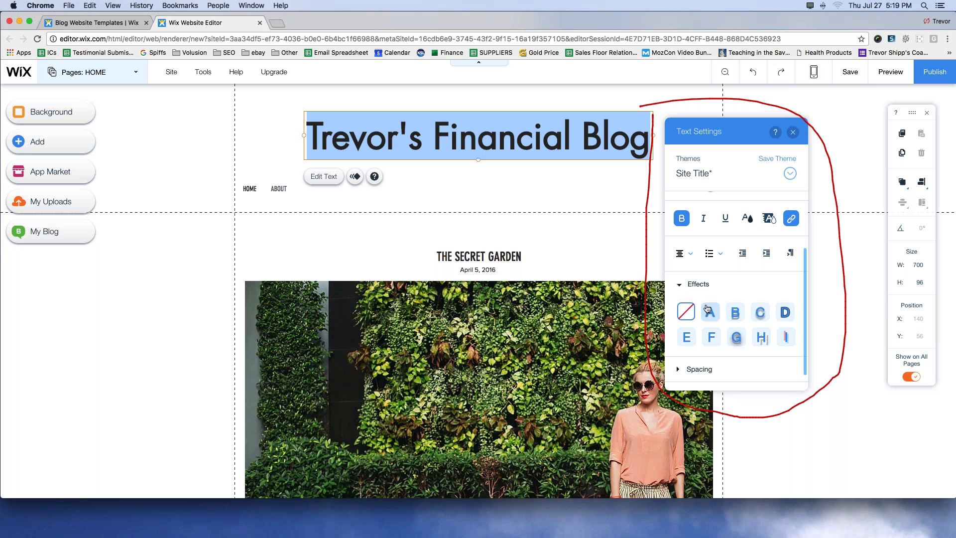
{"action": "left_click", "coordinate": [735, 312]}
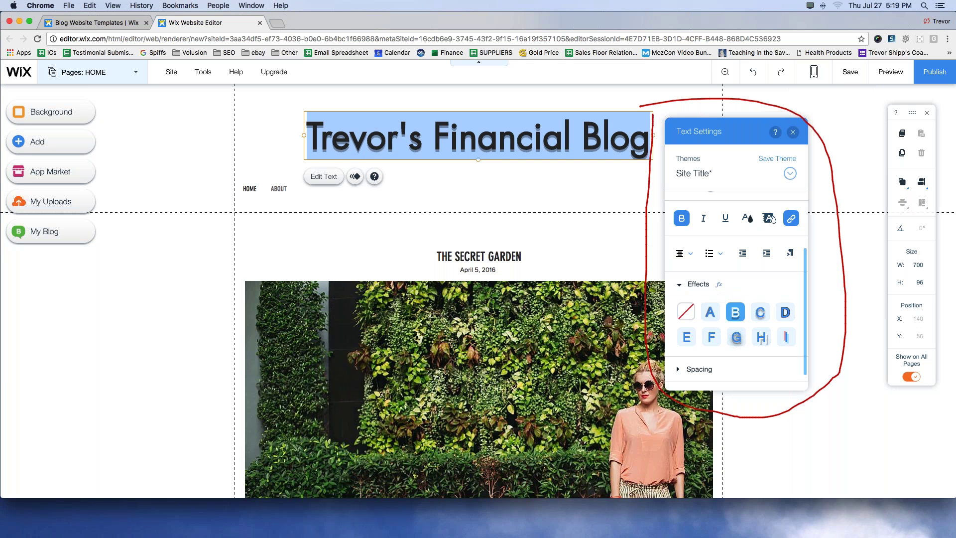
{"action": "scroll", "coordinate": [724, 321], "scroll_direction": "down", "scroll_amount": 1}
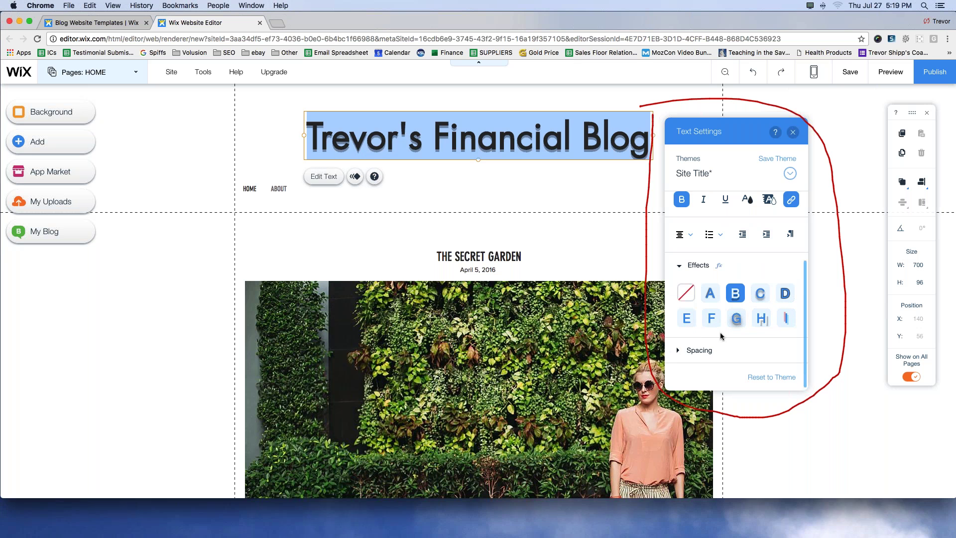
{"action": "left_click", "coordinate": [687, 292]}
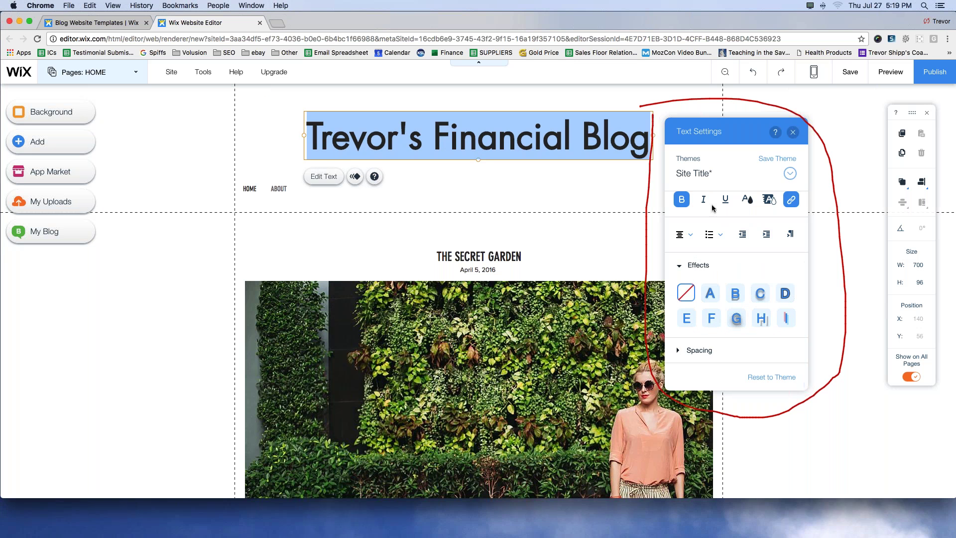
Step: Save the title formatting into the Site Title theme and finish editing the text
{"action": "left_click", "coordinate": [789, 174]}
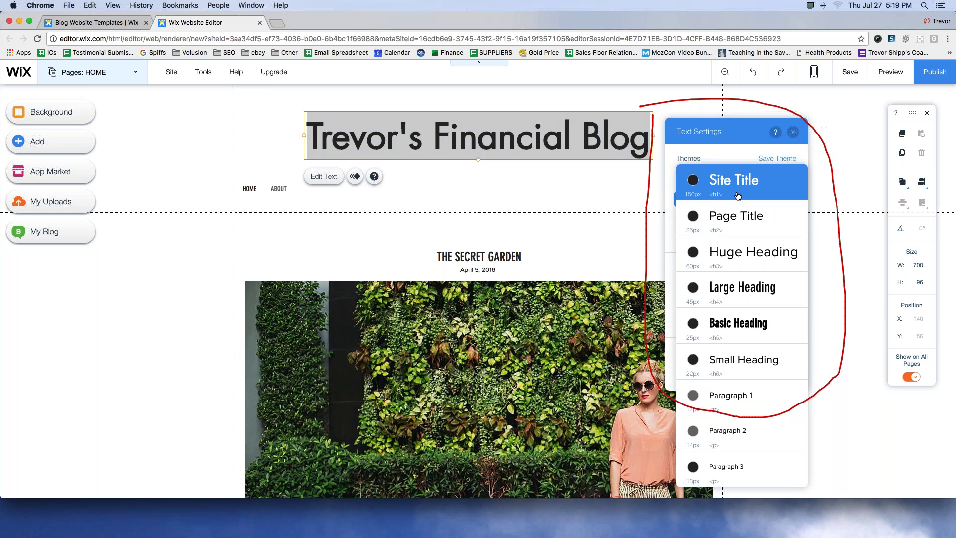
{"action": "left_click", "coordinate": [738, 193]}
{"action": "left_click", "coordinate": [778, 158]}
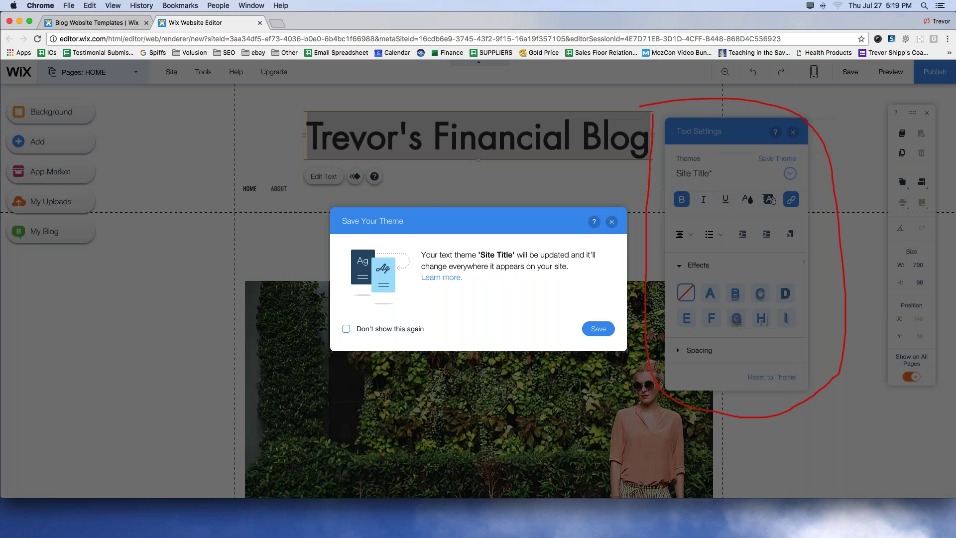
{"action": "left_click", "coordinate": [598, 329]}
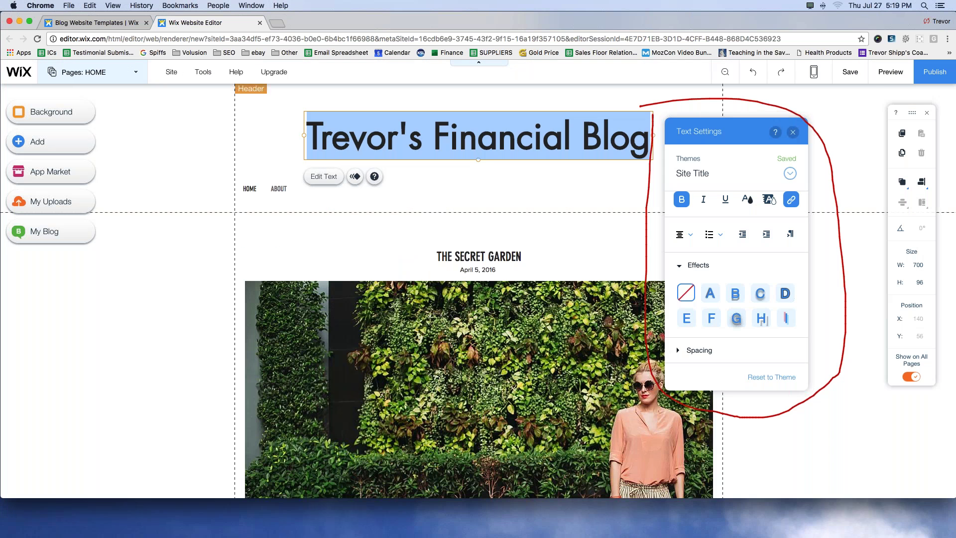
{"action": "key", "text": "Escape"}
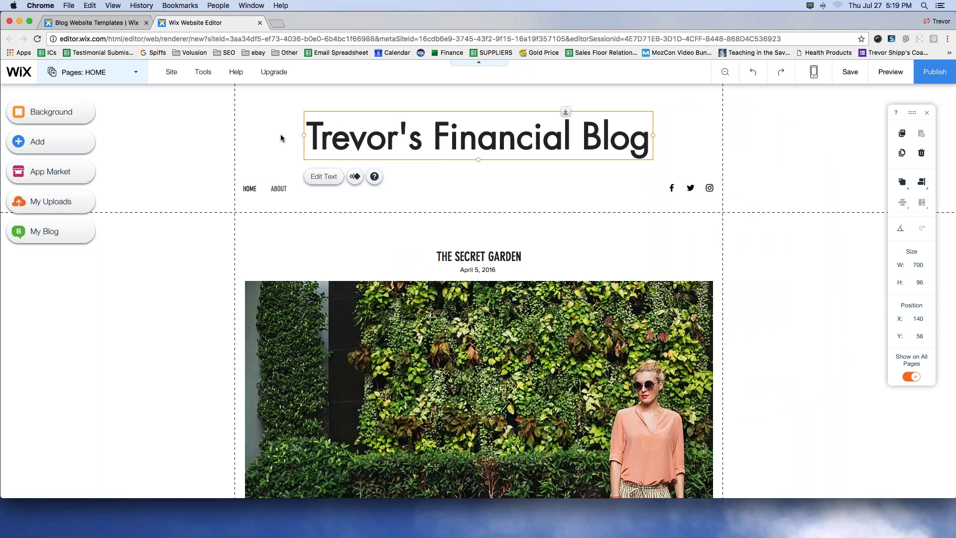
{"action": "scroll", "coordinate": [412, 222], "scroll_direction": "down", "scroll_amount": 5}
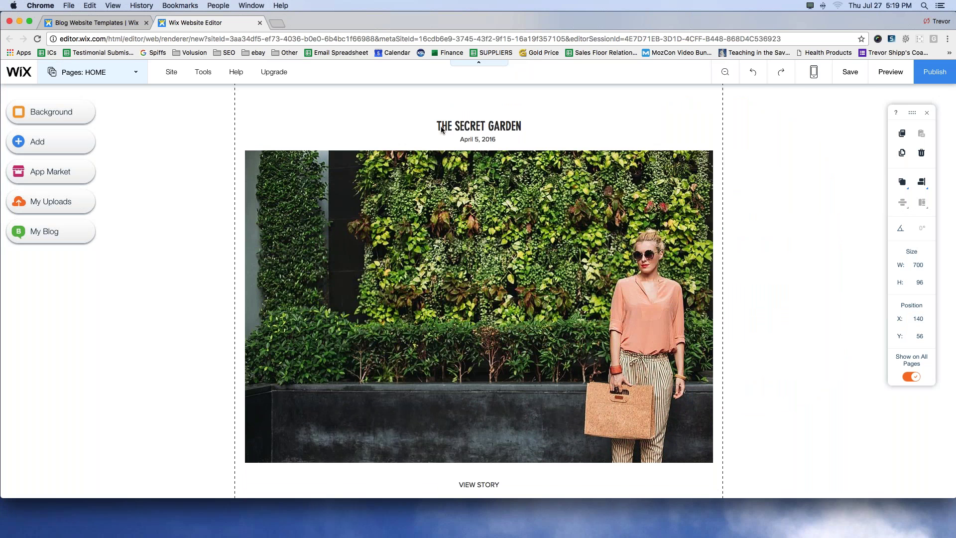
{"action": "scroll", "coordinate": [384, 220], "scroll_direction": "down", "scroll_amount": 8}
{"action": "scroll", "coordinate": [384, 220], "scroll_direction": "down", "scroll_amount": 8}
{"action": "scroll", "coordinate": [384, 220], "scroll_direction": "down", "scroll_amount": 6}
{"action": "scroll", "coordinate": [384, 220], "scroll_direction": "down", "scroll_amount": 3}
{"action": "scroll", "coordinate": [384, 220], "scroll_direction": "down", "scroll_amount": 5}
{"action": "scroll", "coordinate": [381, 221], "scroll_direction": "up", "scroll_amount": 20}
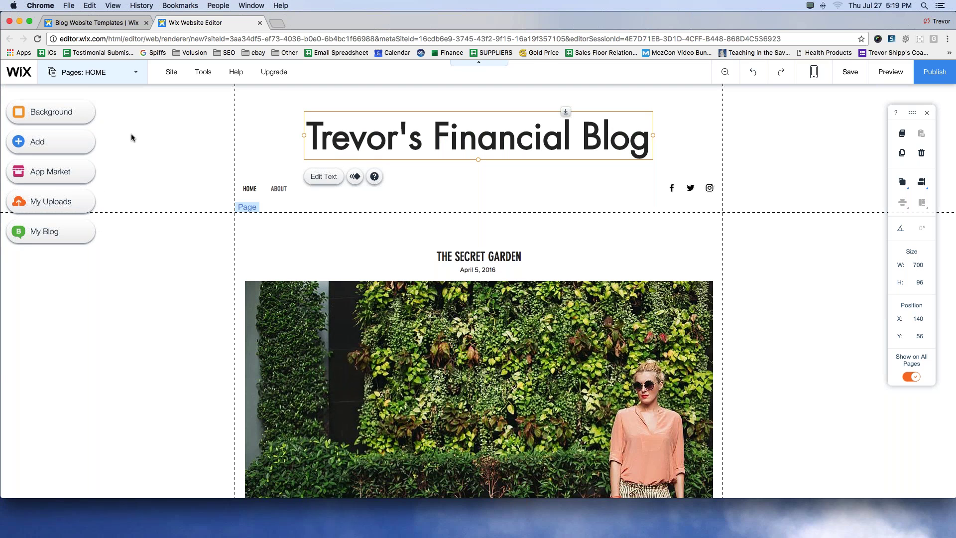
{"action": "left_click", "coordinate": [171, 73]}
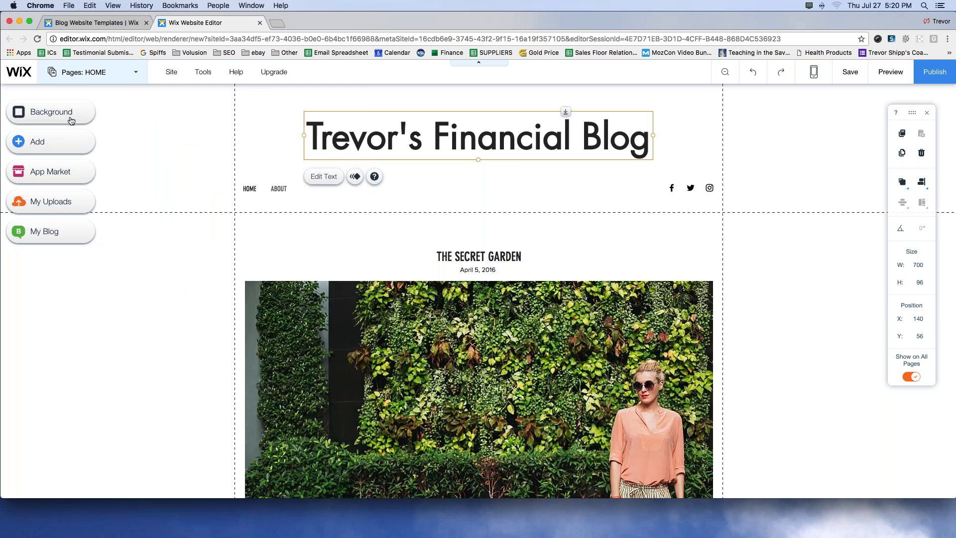
Step: Glance at page background images, review the blog's pages and Blog Manager, then close the blog panel
{"action": "mouse_move", "coordinate": [191, 75]}
{"action": "left_click", "coordinate": [64, 113]}
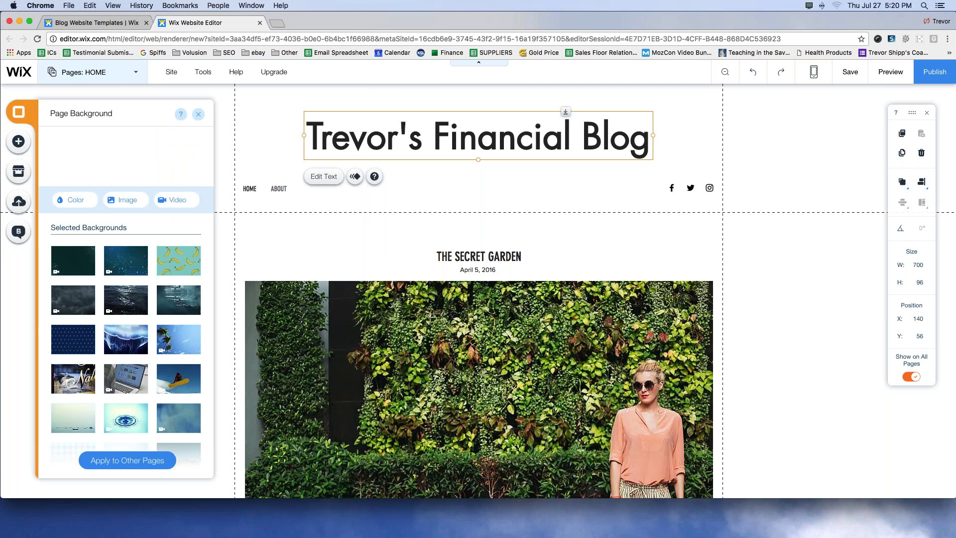
{"action": "left_click", "coordinate": [198, 114]}
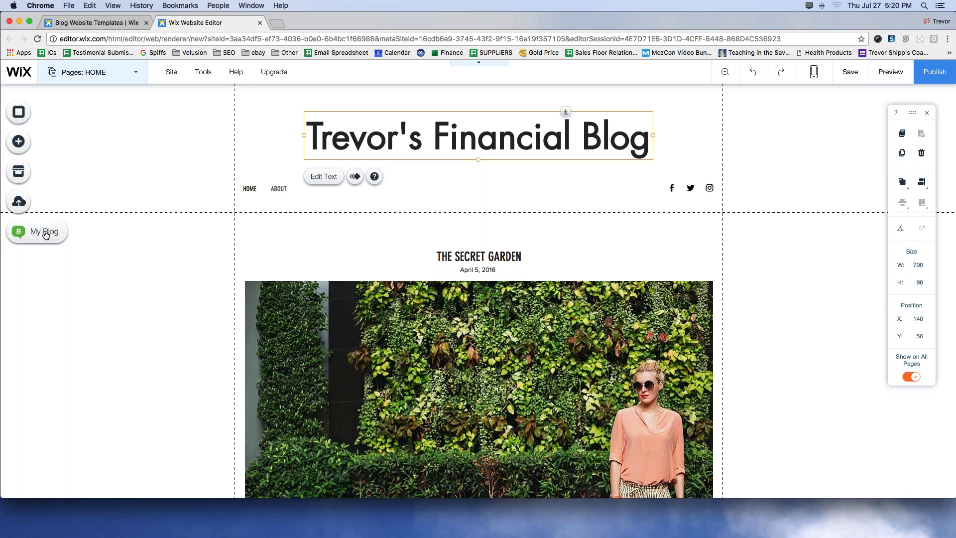
{"action": "left_click", "coordinate": [26, 234]}
{"action": "left_click", "coordinate": [75, 133]}
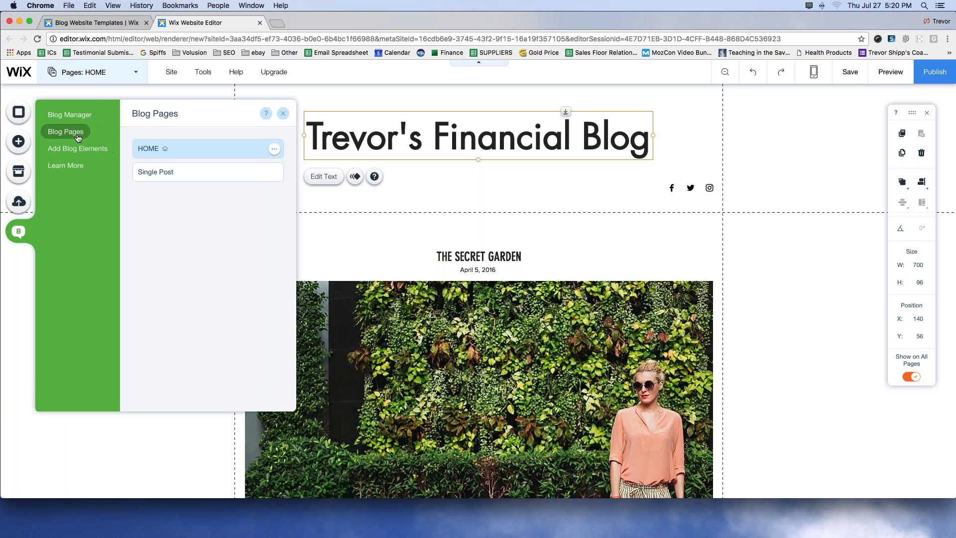
{"action": "left_click", "coordinate": [73, 116]}
{"action": "left_click", "coordinate": [65, 132]}
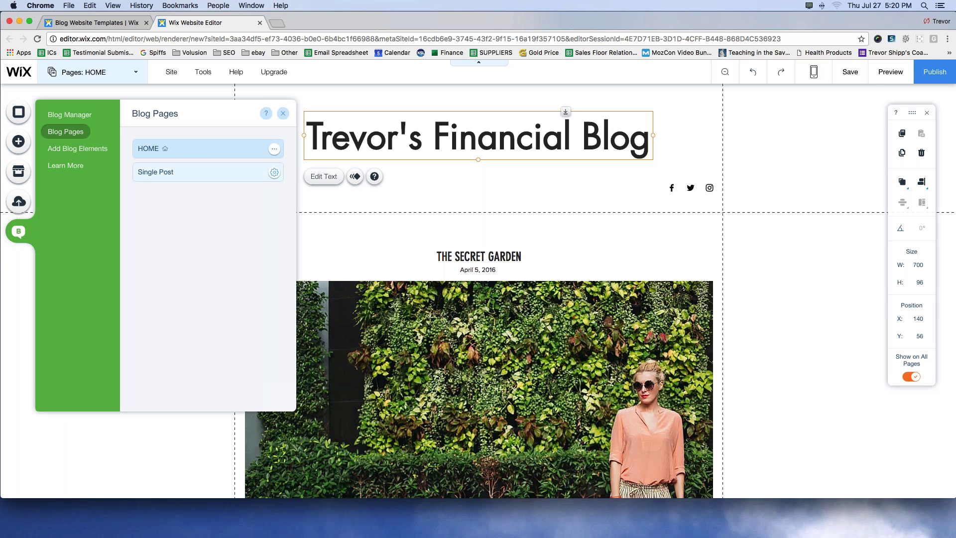
{"action": "left_click", "coordinate": [283, 116]}
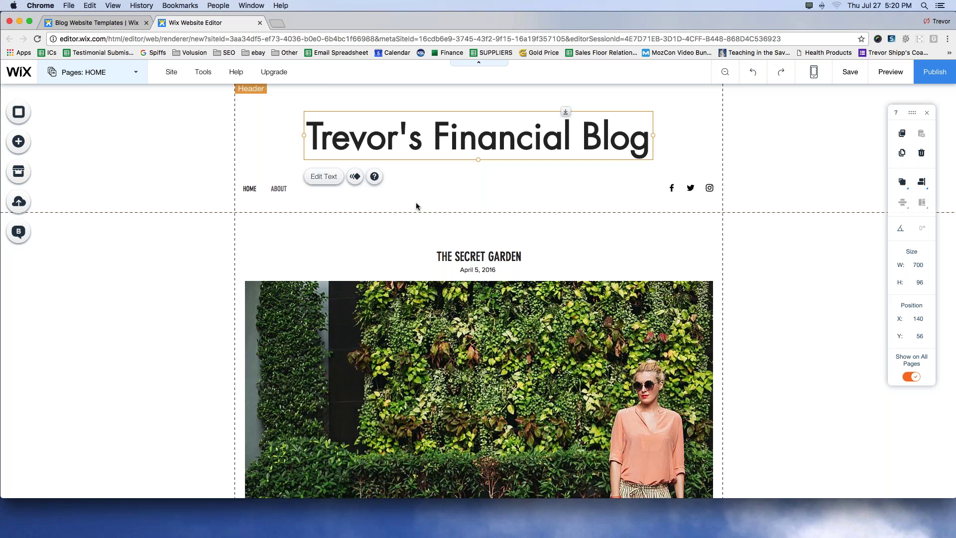
Step: Scroll through the sample posts, select the Blog Feed, and save the site via Manage Posts
{"action": "scroll", "coordinate": [429, 199], "scroll_direction": "down", "scroll_amount": 3}
{"action": "scroll", "coordinate": [428, 199], "scroll_direction": "up", "scroll_amount": 3}
{"action": "scroll", "coordinate": [428, 201], "scroll_direction": "down", "scroll_amount": 10}
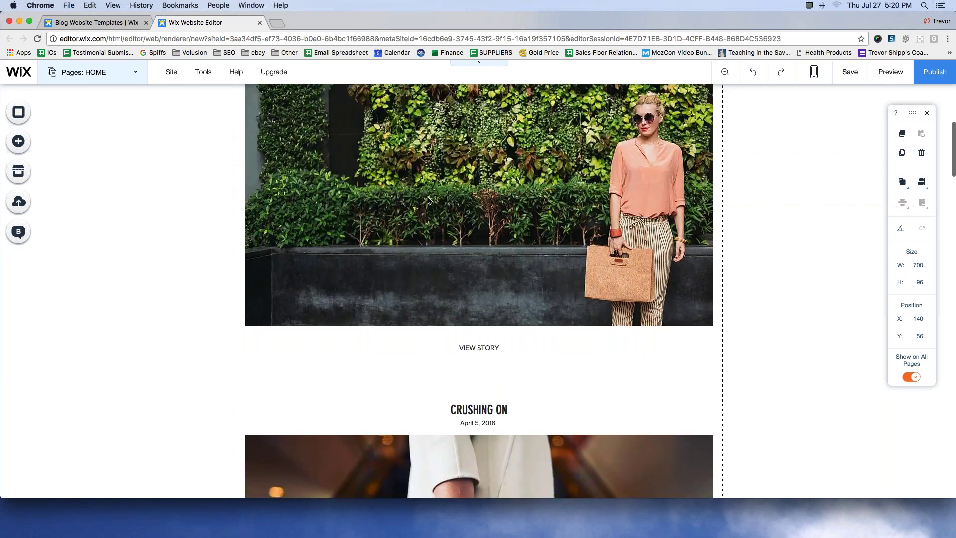
{"action": "scroll", "coordinate": [442, 197], "scroll_direction": "up", "scroll_amount": 10}
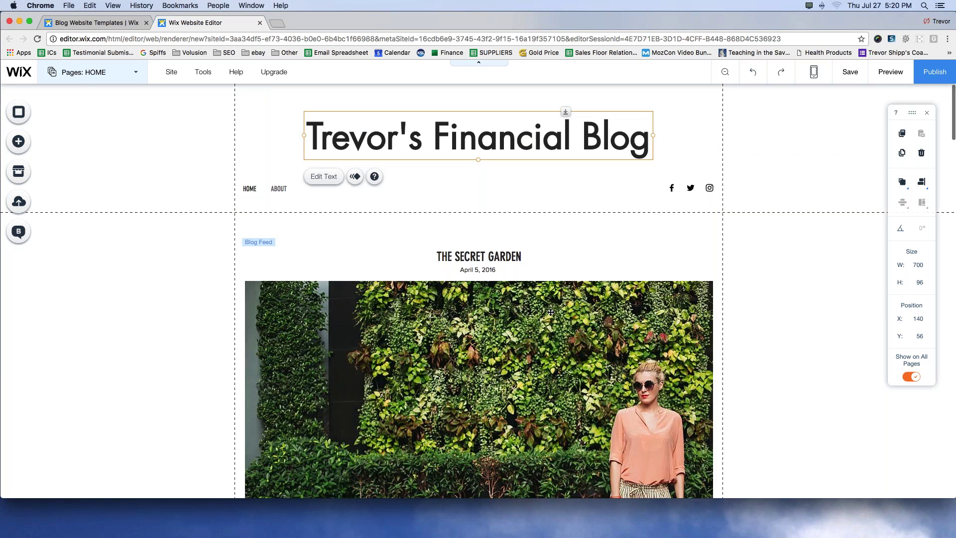
{"action": "left_click", "coordinate": [597, 261]}
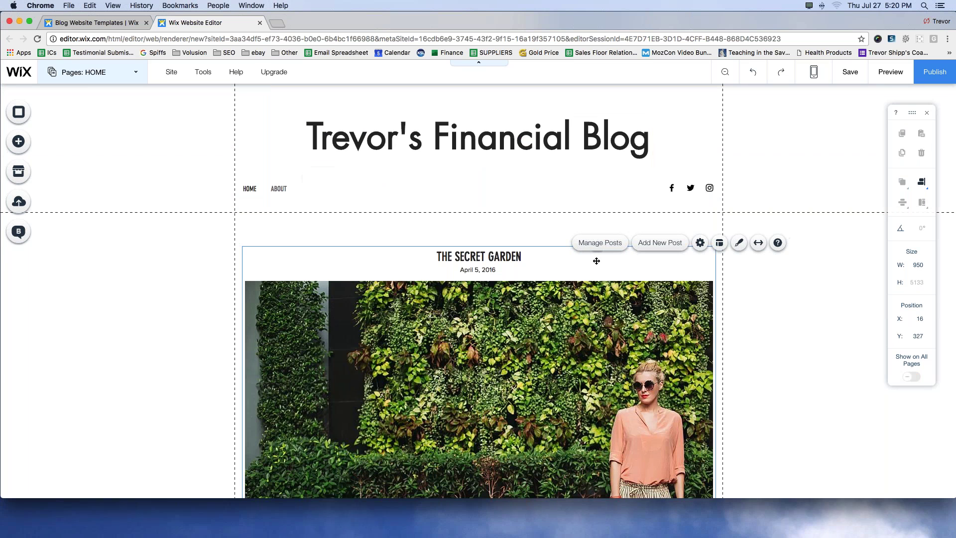
{"action": "scroll", "coordinate": [597, 263], "scroll_direction": "down", "scroll_amount": 20}
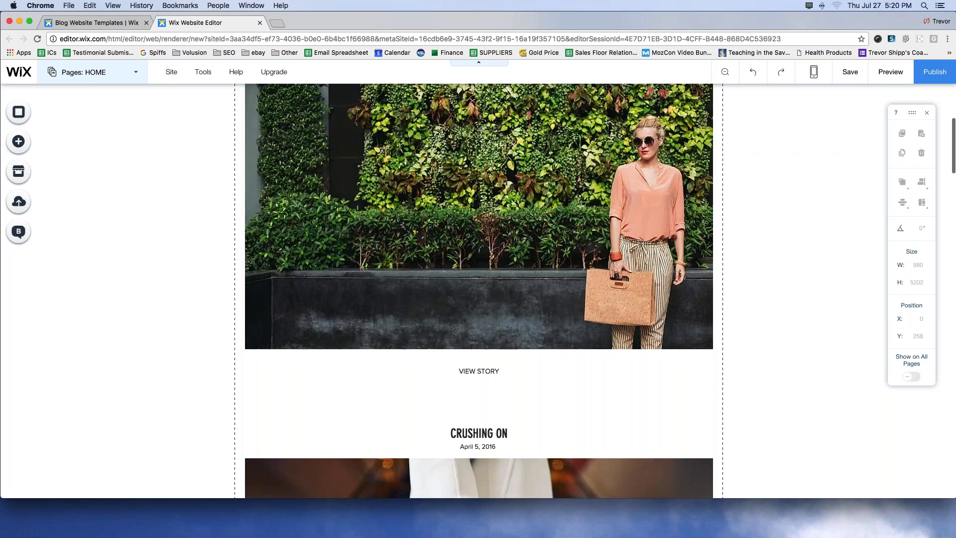
{"action": "scroll", "coordinate": [479, 301], "scroll_direction": "down", "scroll_amount": 2}
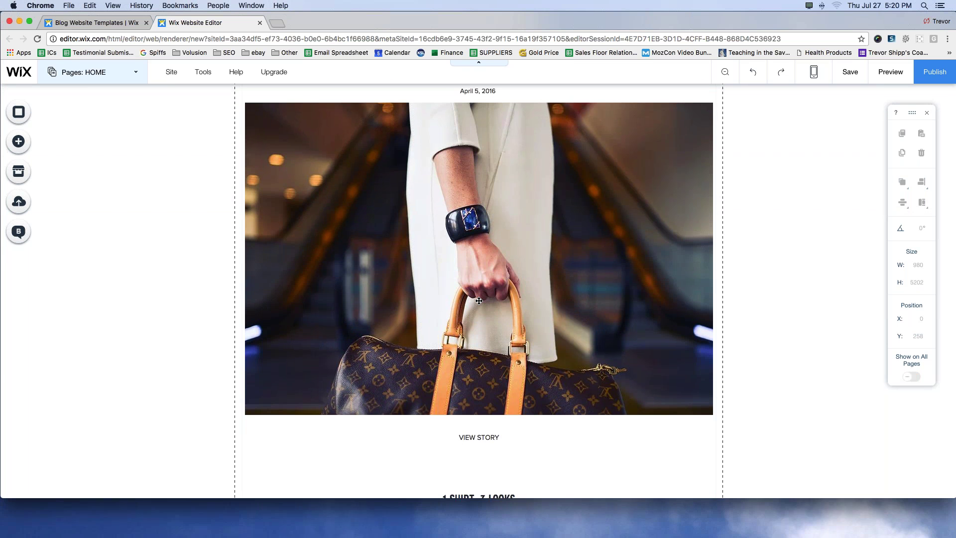
{"action": "scroll", "coordinate": [480, 301], "scroll_direction": "up", "scroll_amount": 20}
{"action": "scroll", "coordinate": [492, 312], "scroll_direction": "down", "scroll_amount": 2}
{"action": "left_click", "coordinate": [329, 268]}
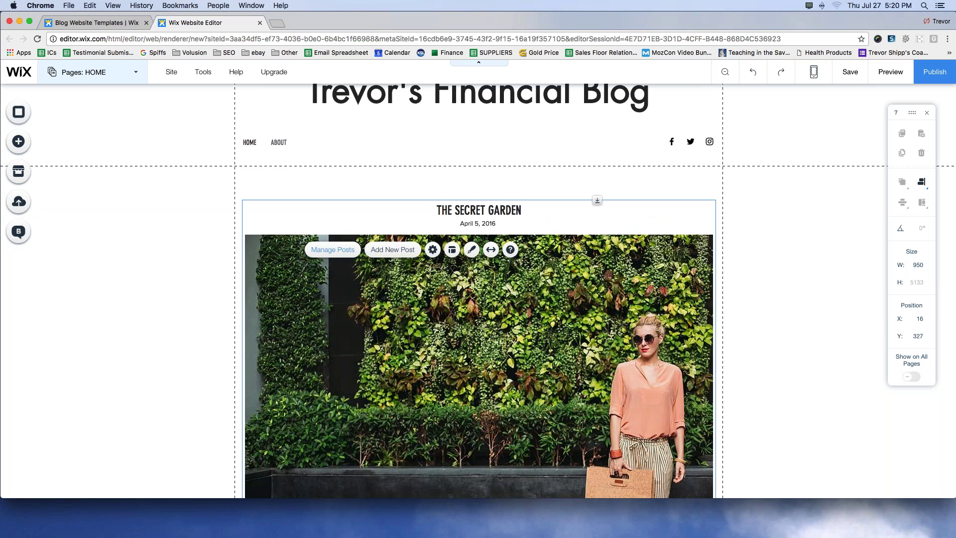
{"action": "left_click", "coordinate": [330, 254]}
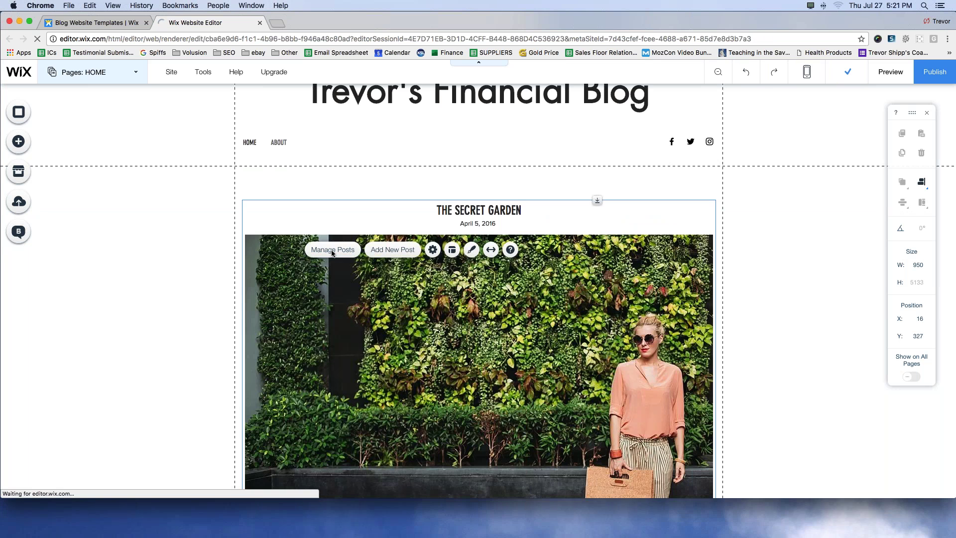
Step: Move all five sample blog posts to the Trash and start a new blank post
{"action": "left_click", "coordinate": [340, 249]}
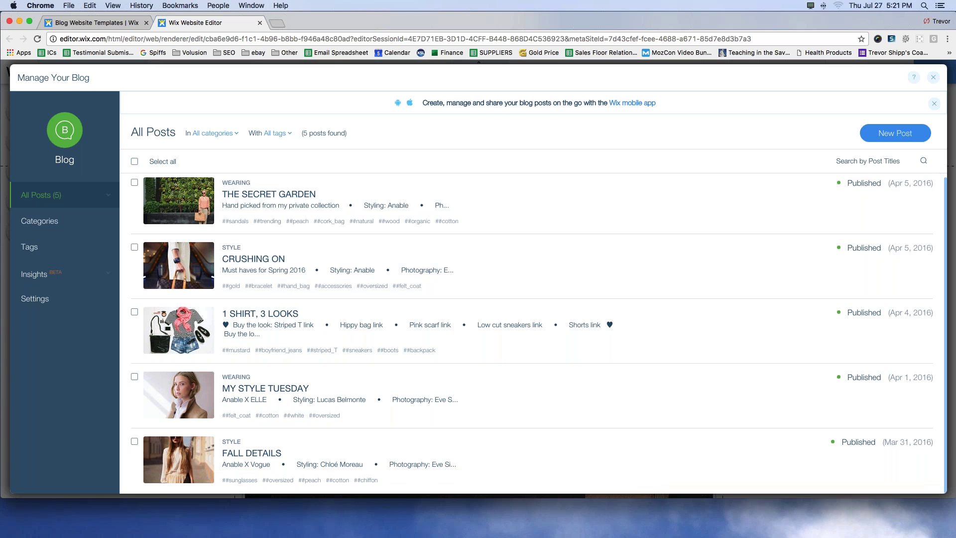
{"action": "left_click", "coordinate": [135, 162]}
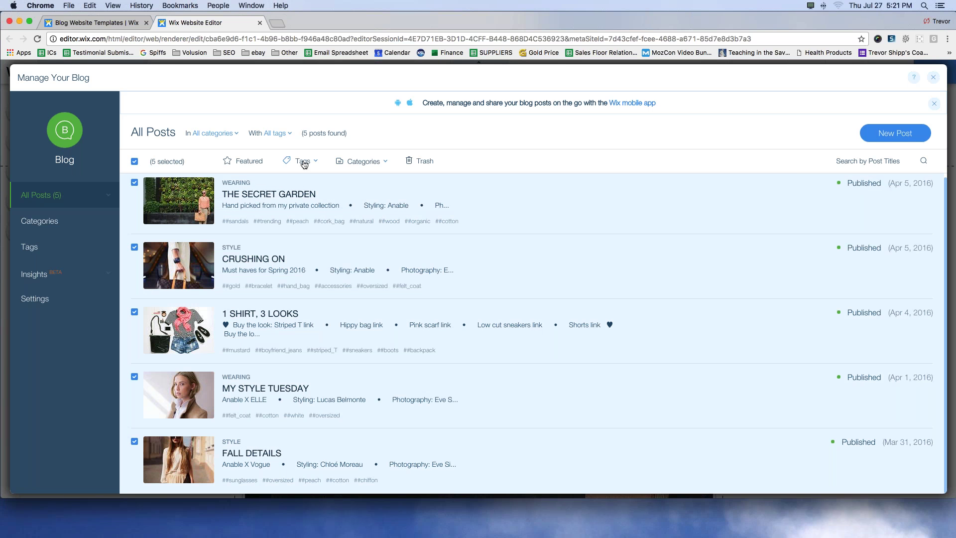
{"action": "left_click", "coordinate": [425, 161]}
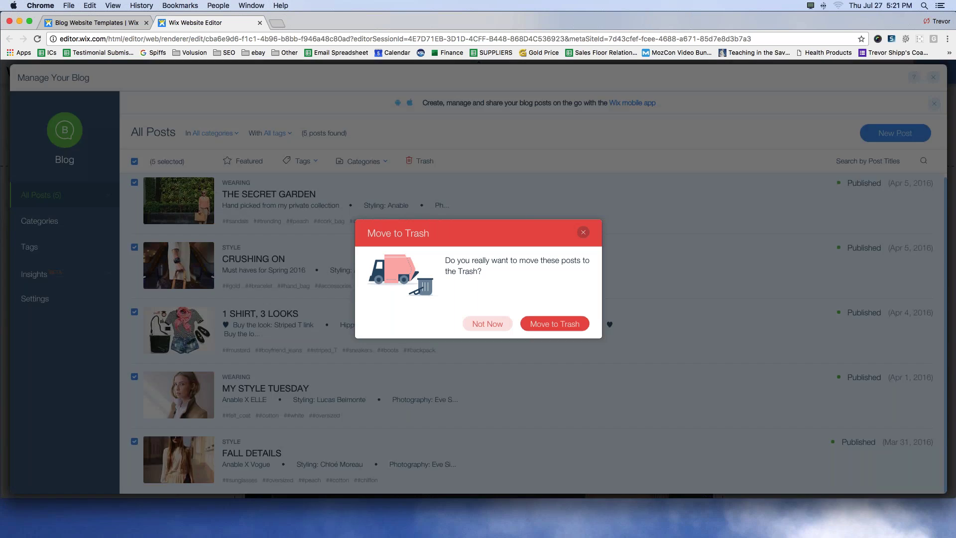
{"action": "left_click", "coordinate": [546, 324]}
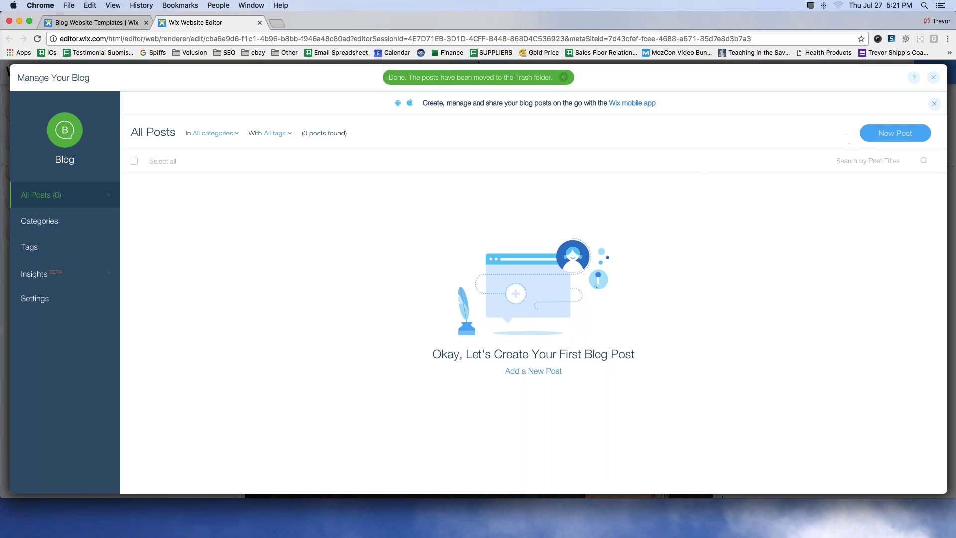
{"action": "left_click", "coordinate": [885, 137]}
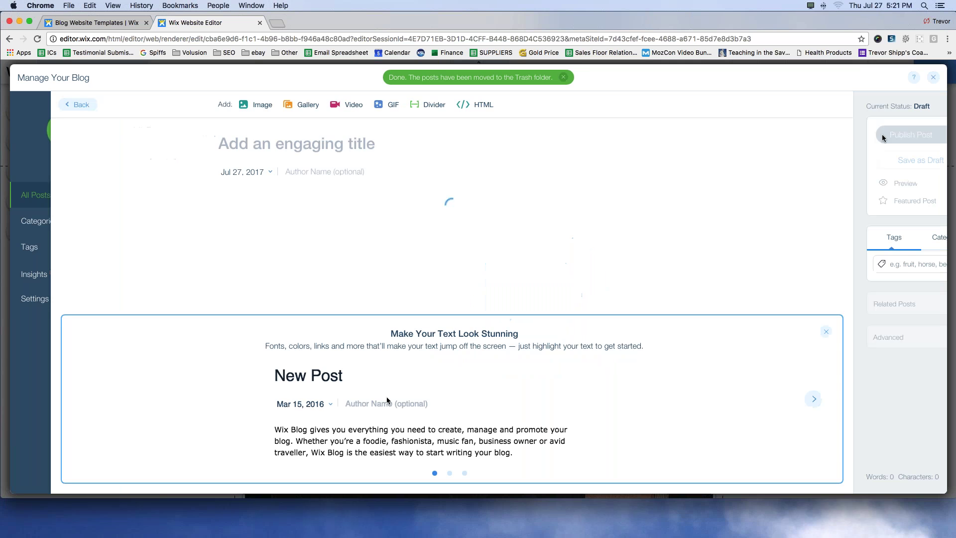
Step: Title the new post 'This is my First Financial Post. Welcome to my New Blog!'
{"action": "left_click_drag", "start_coordinate": [307, 430], "coordinate": [423, 433]}
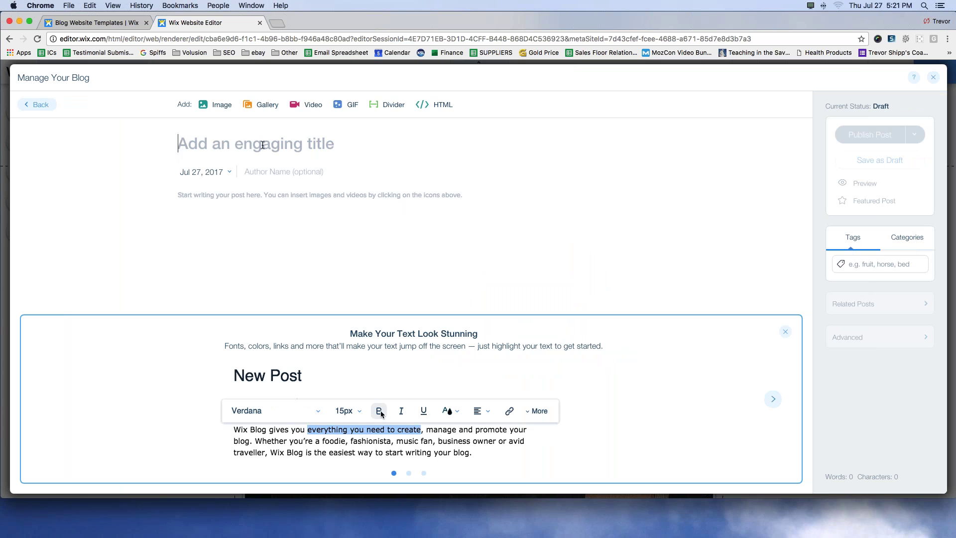
{"action": "type", "text": "This is"}
{"action": "key", "text": "BackSpace"}
{"action": "key", "text": "BackSpace"}
{"action": "key", "text": "BackSpace"}
{"action": "type", "text": "is my First F"}
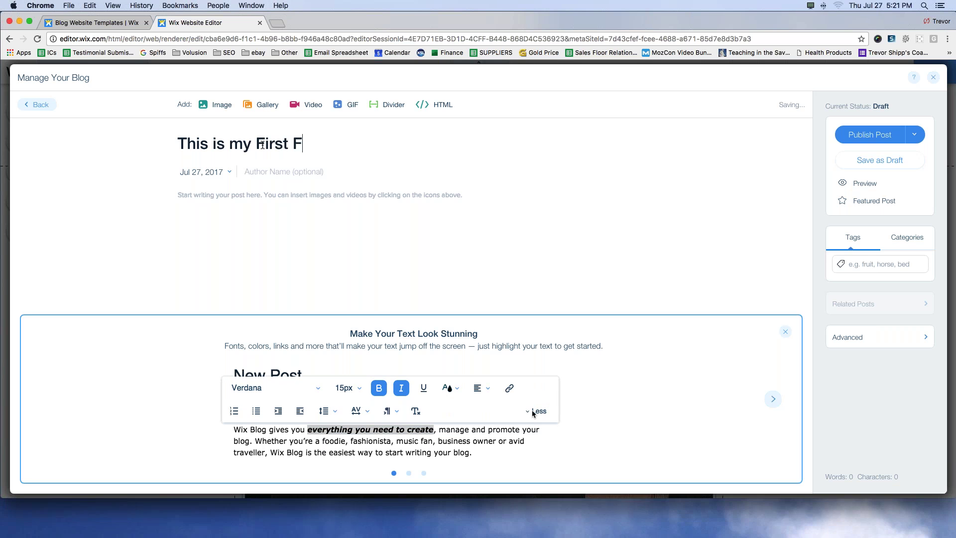
{"action": "type", "text": "inan"}
{"action": "key", "text": "BackSpace"}
{"action": "key", "text": "BackSpace"}
{"action": "type", "text": "nancial P"}
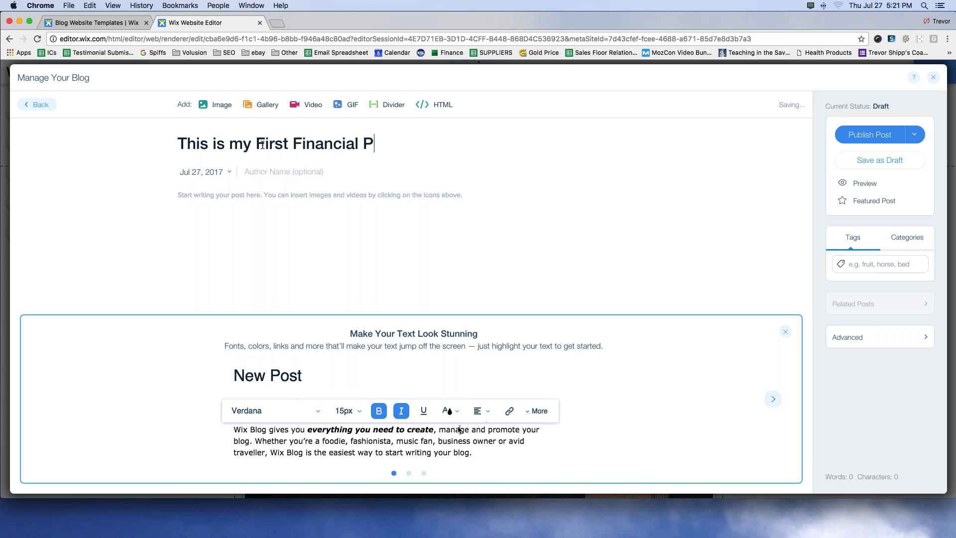
{"action": "type", "text": "ost. Welcome to my new"}
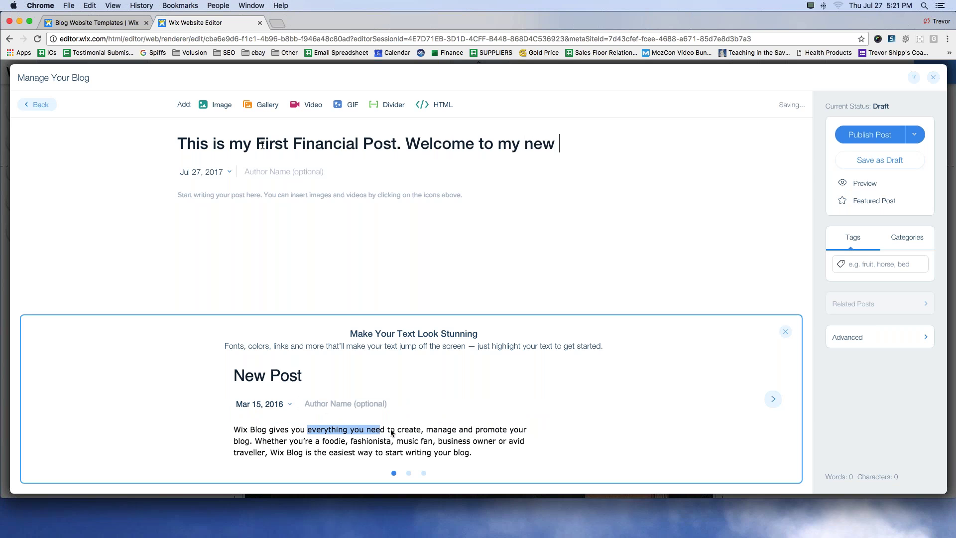
{"action": "key", "text": "BackSpace"}
{"action": "key", "text": "BackSpace"}
{"action": "key", "text": "BackSpace"}
{"action": "key", "text": "BackSpace"}
{"action": "type", "text": "New Blog!"}
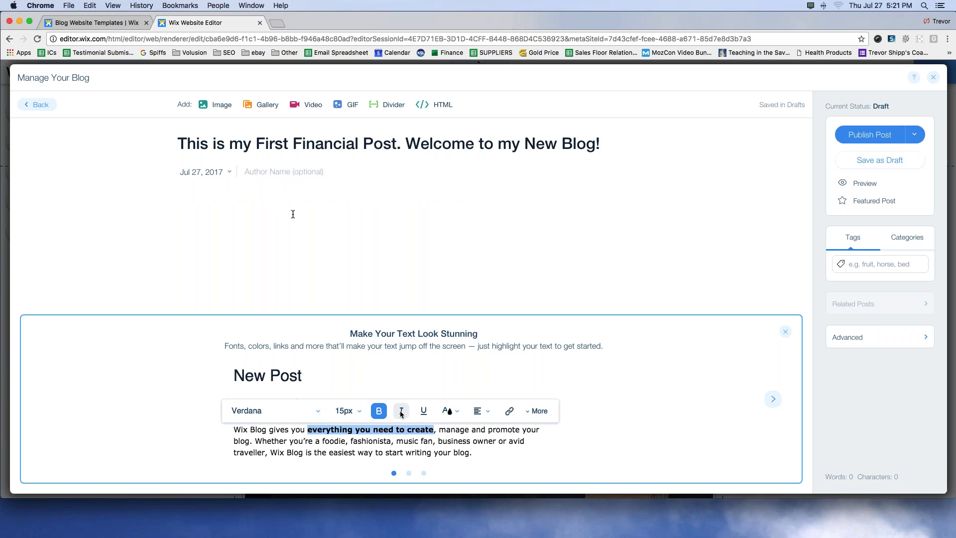
Step: Write the welcome body paragraph about financial news and updates, ending with thanks to readers
{"action": "left_click", "coordinate": [292, 214]}
{"action": "type", "text": "Welcome to Trevor's Financial Blog! Here"}
{"action": "key", "text": "BackSpace"}
{"action": "key", "text": "BackSpace"}
{"action": "key", "text": "BackSpace"}
{"action": "key", "text": "BackSpace"}
{"action": "key", "text": "BackSpace"}
{"action": "type", "text": "This will be a place where you can ge tthe latest news and upd"}
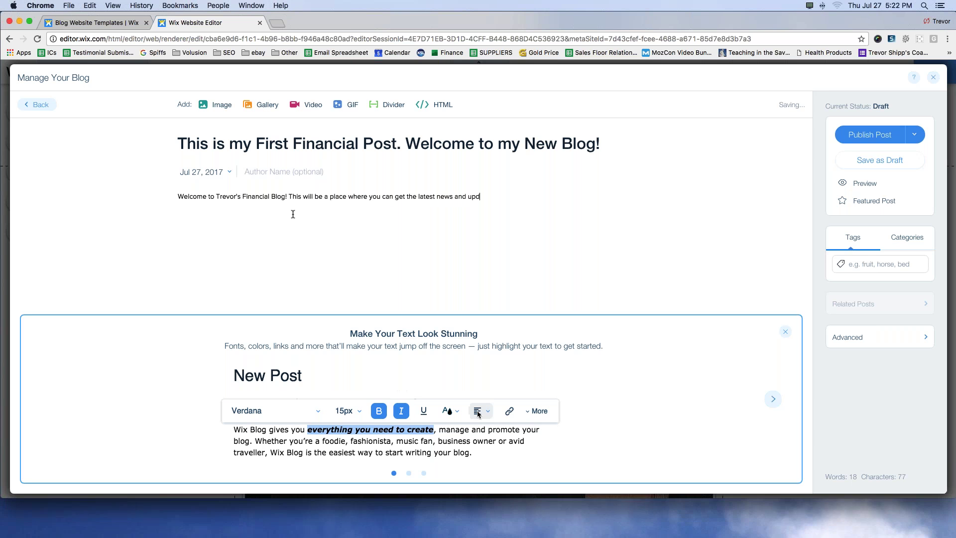
{"action": "type", "text": "ates about the financ"}
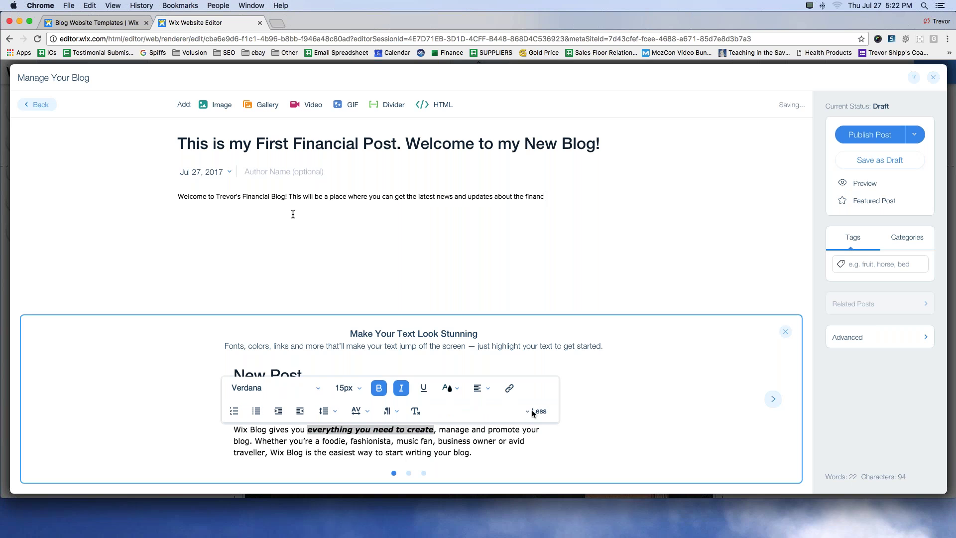
{"action": "type", "text": "ial industry,"}
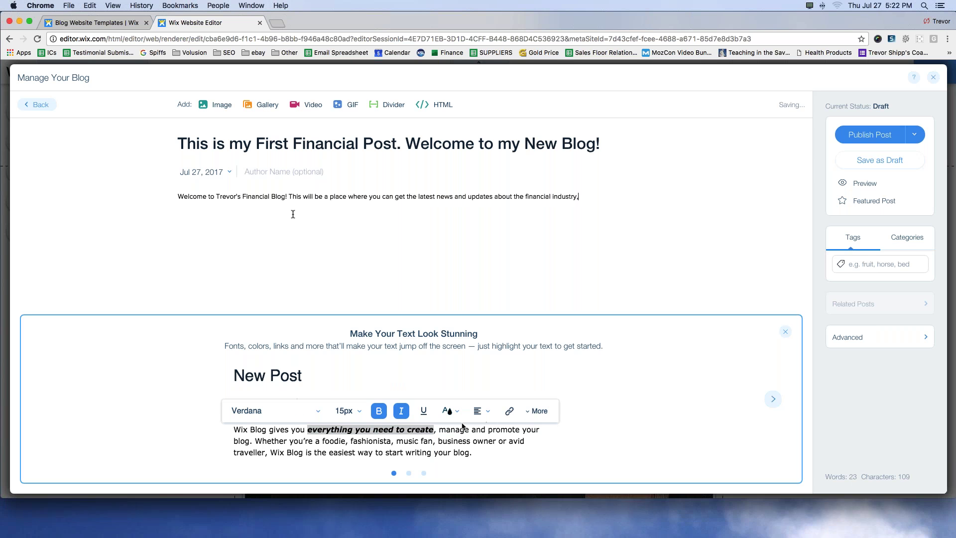
{"action": "type", "text": " best i"}
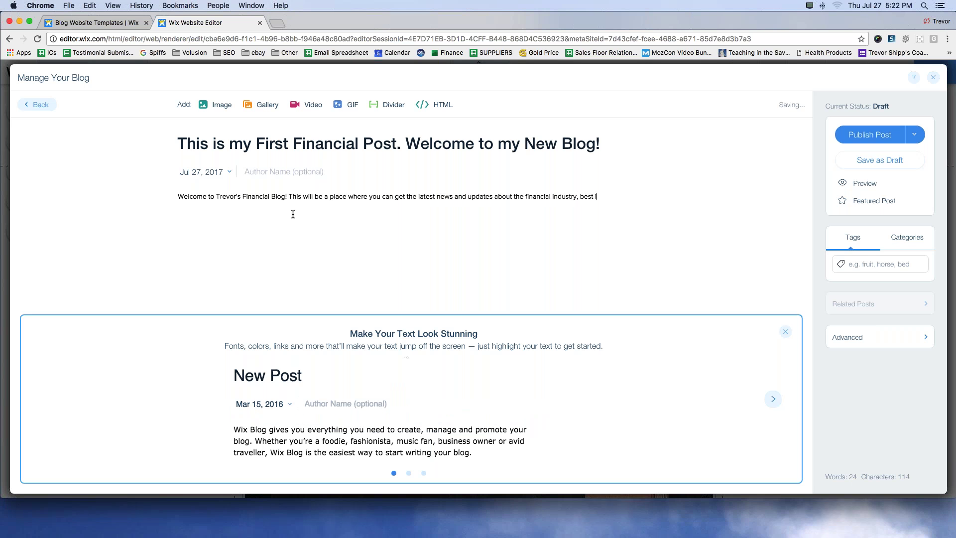
{"action": "type", "text": "nvestment brokerages, "}
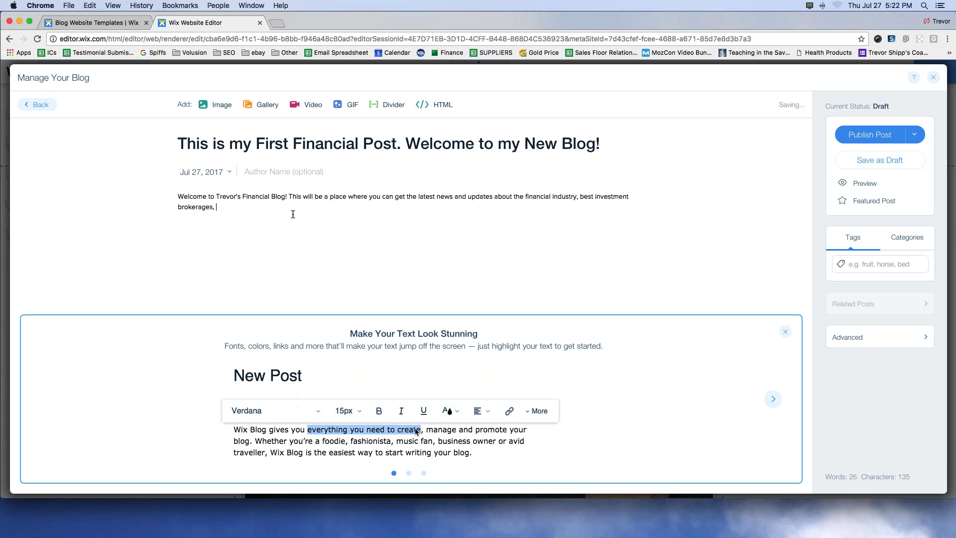
{"action": "type", "text": "imvestment id"}
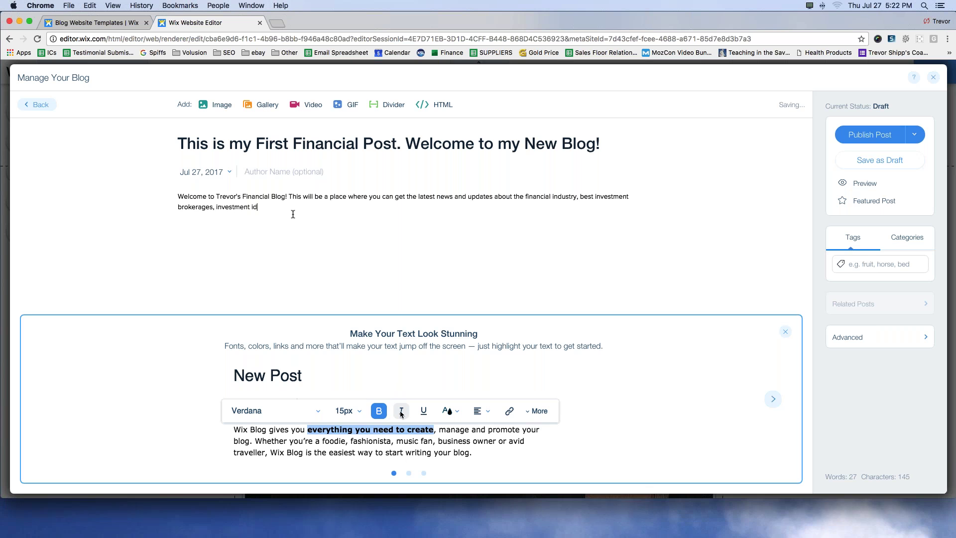
{"action": "type", "text": "eas, and so much more"}
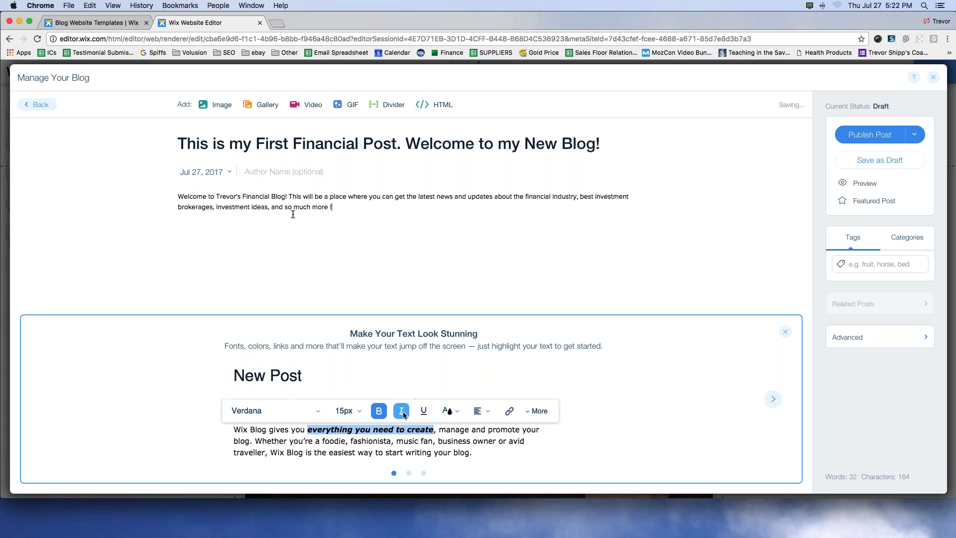
{"action": "key", "text": "BackSpace"}
{"action": "type", "text": "! Thanks for being here and look"}
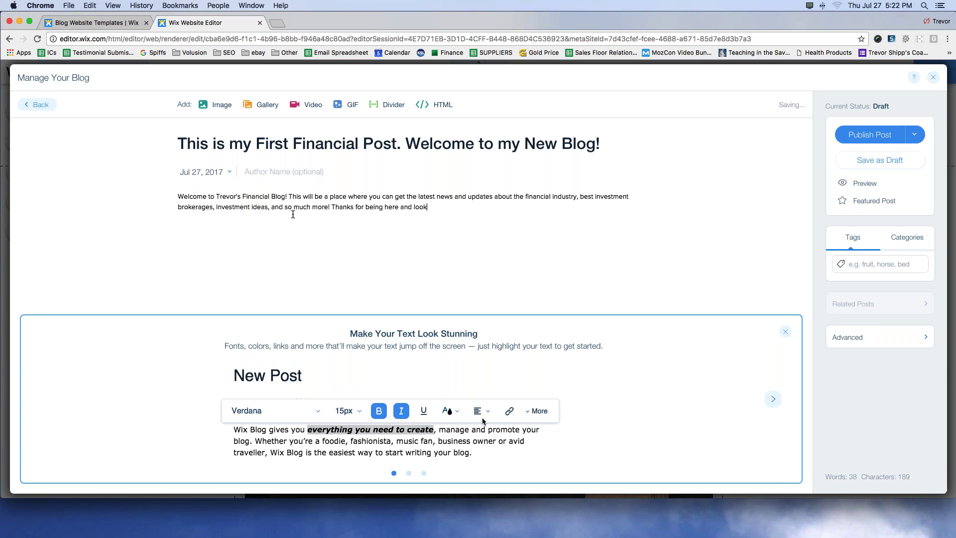
{"action": "type", "text": "ing forward to having you r"}
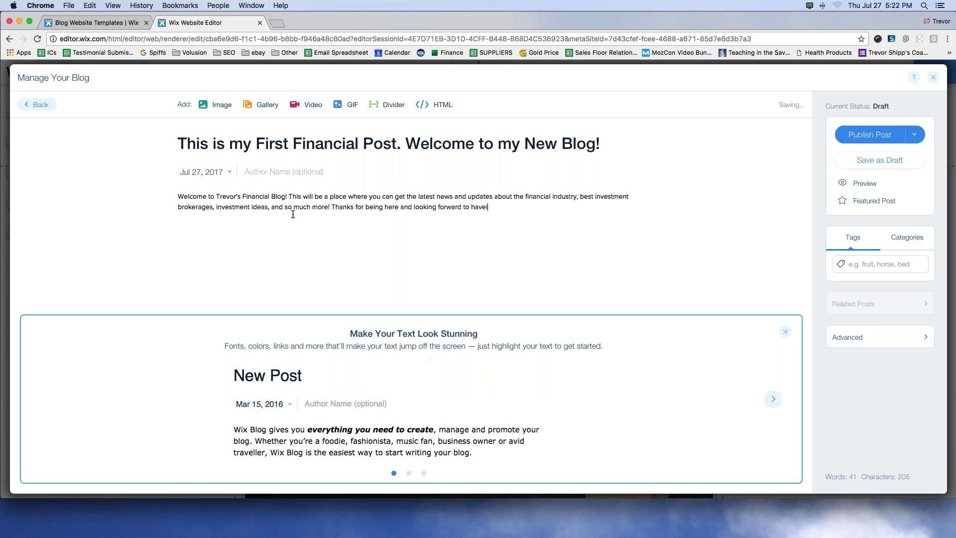
{"action": "type", "text": "ead my"}
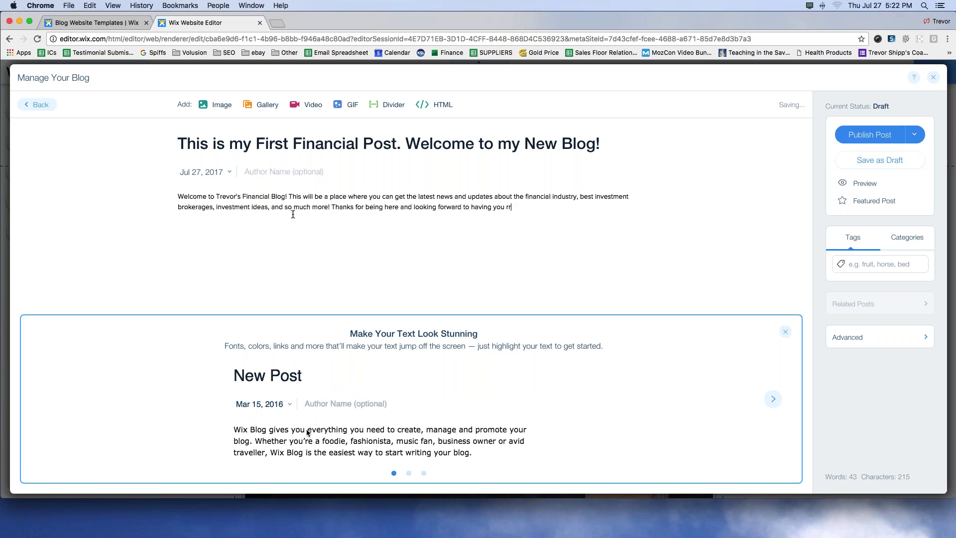
{"action": "type", "text": " articles."}
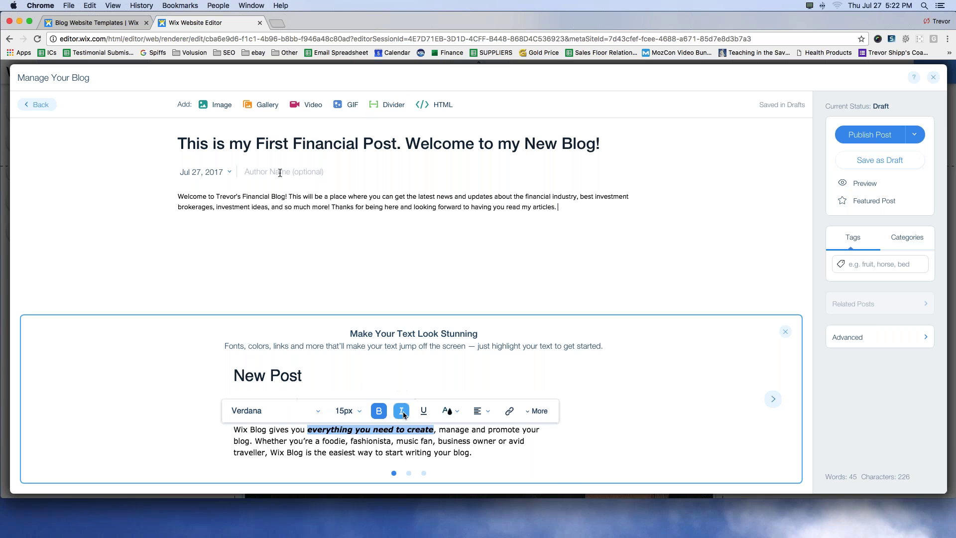
{"action": "key", "text": "super+a"}
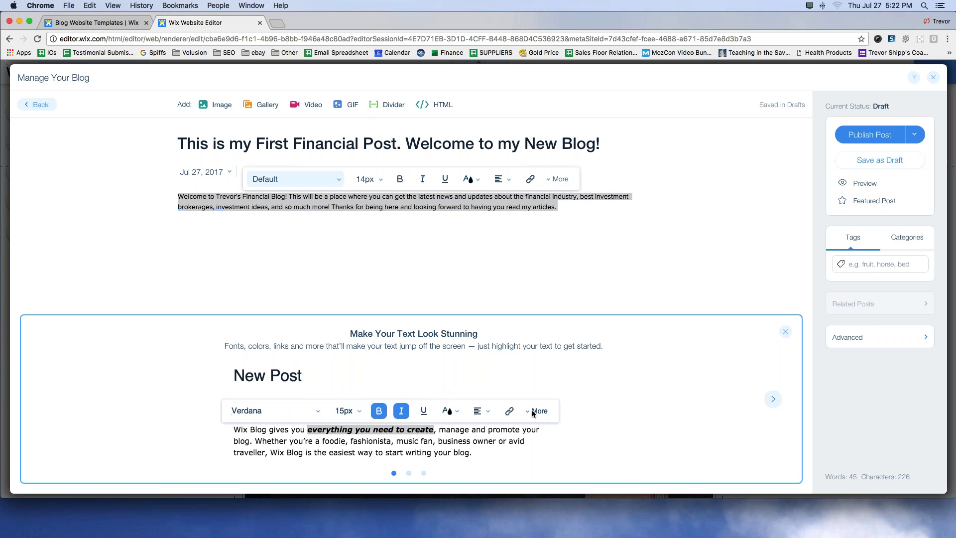
Step: Enter the author's name in the Author Name field and publish the welcome post
{"action": "left_click", "coordinate": [466, 208]}
{"action": "left_click", "coordinate": [266, 173]}
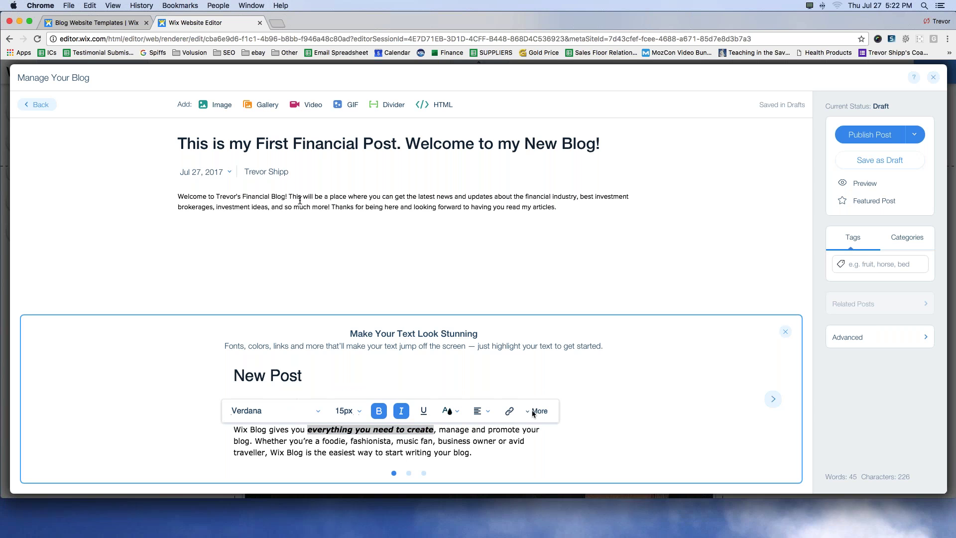
{"action": "left_click", "coordinate": [870, 134]}
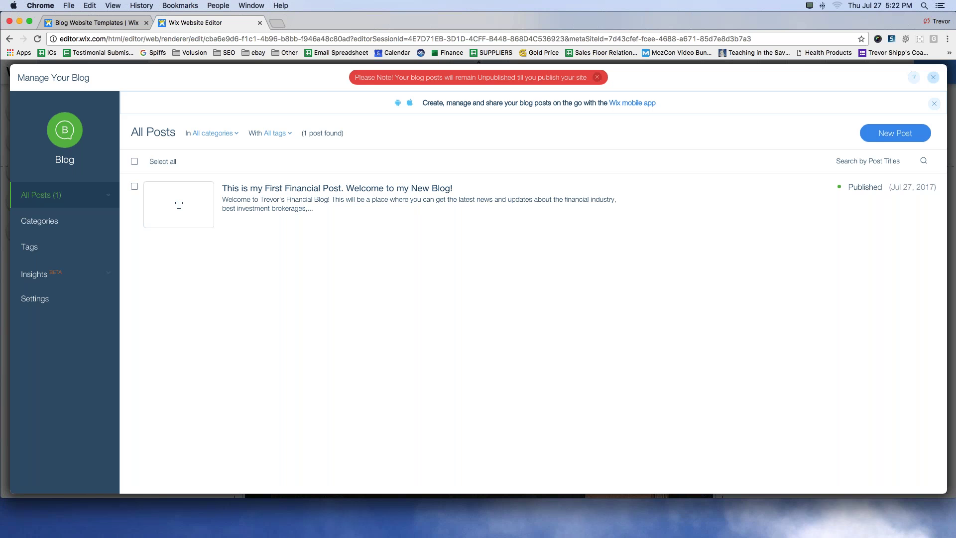
Step: Close Manage Your Blog and check the home page's blog feed showing the new post
{"action": "left_click", "coordinate": [934, 77]}
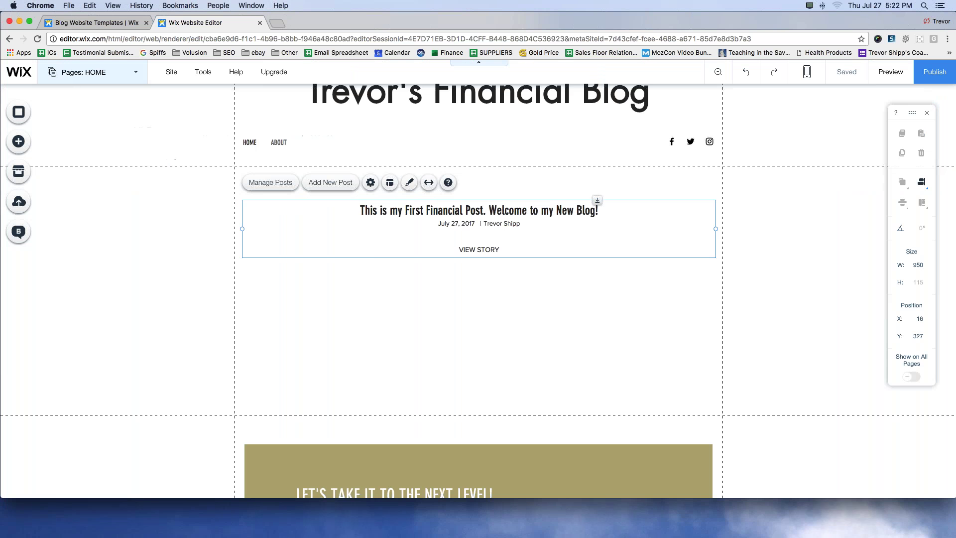
{"action": "scroll", "coordinate": [164, 271], "scroll_direction": "up", "scroll_amount": 2}
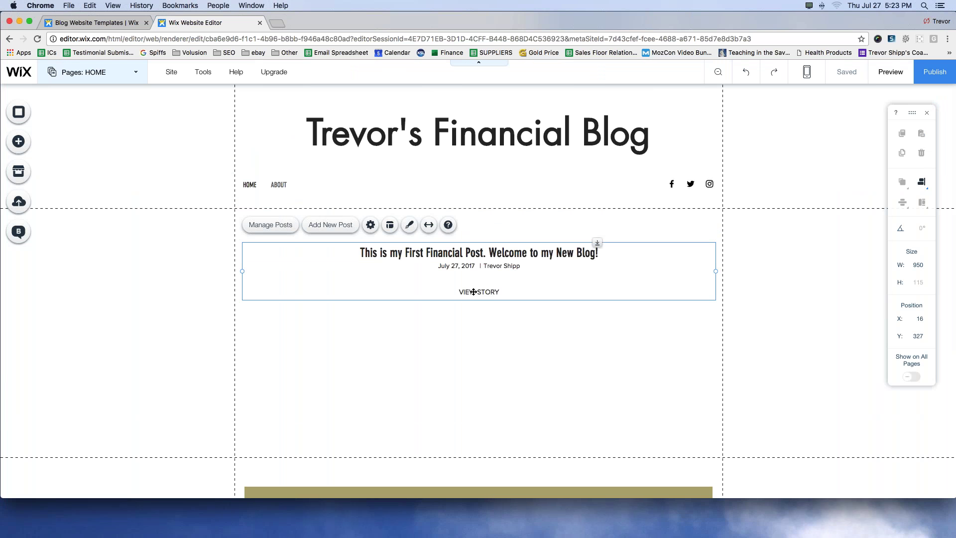
{"action": "left_click", "coordinate": [94, 304]}
{"action": "left_click", "coordinate": [477, 294]}
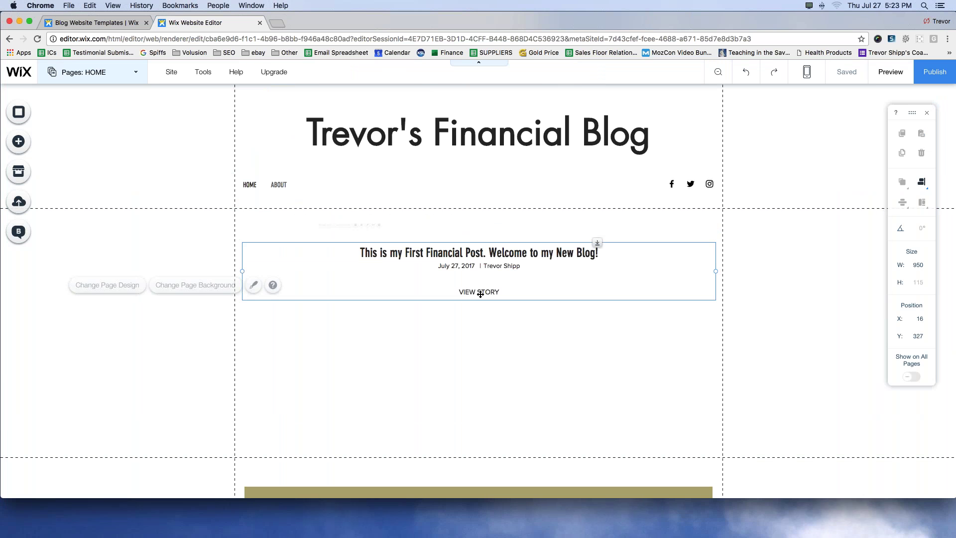
{"action": "left_click", "coordinate": [136, 229]}
{"action": "scroll", "coordinate": [149, 174], "scroll_direction": "down", "scroll_amount": 4}
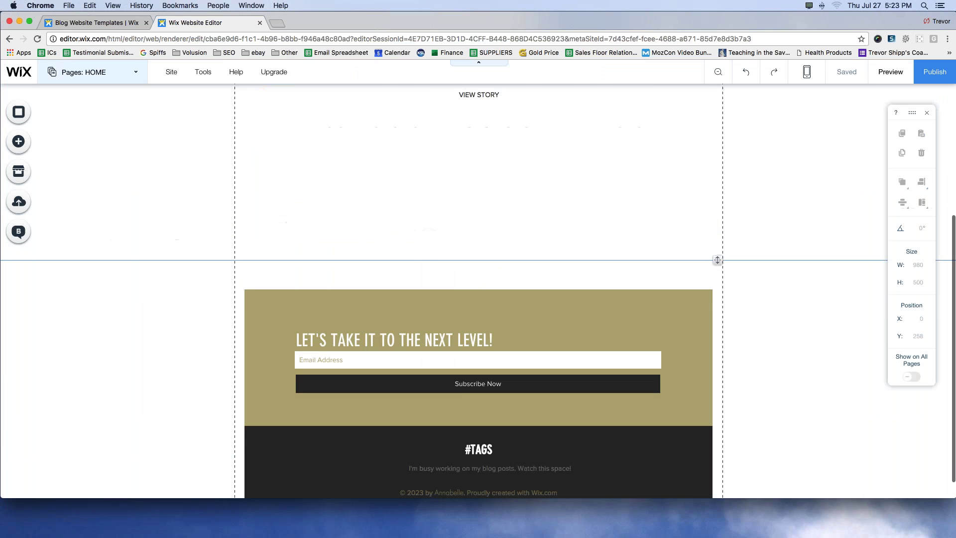
{"action": "scroll", "coordinate": [169, 199], "scroll_direction": "up", "scroll_amount": 4}
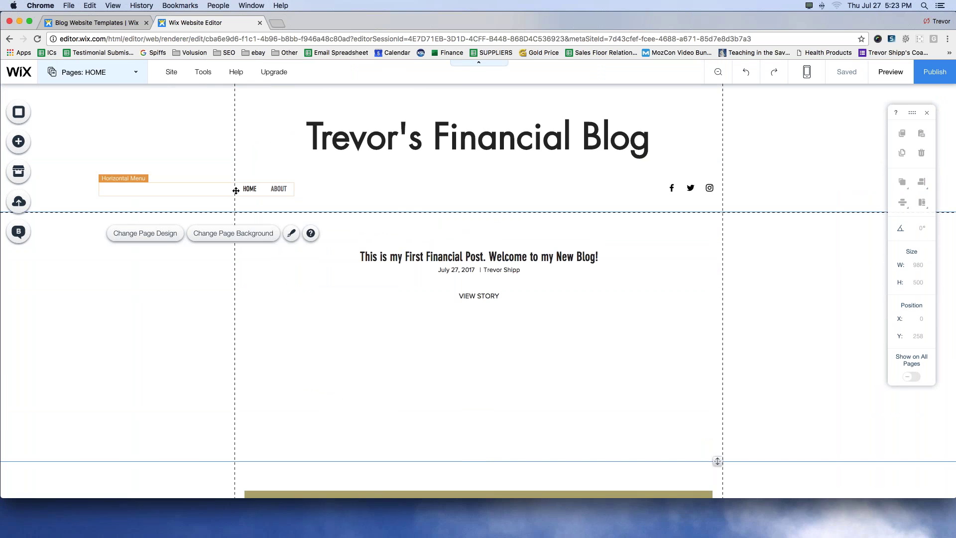
{"action": "left_click", "coordinate": [74, 105]}
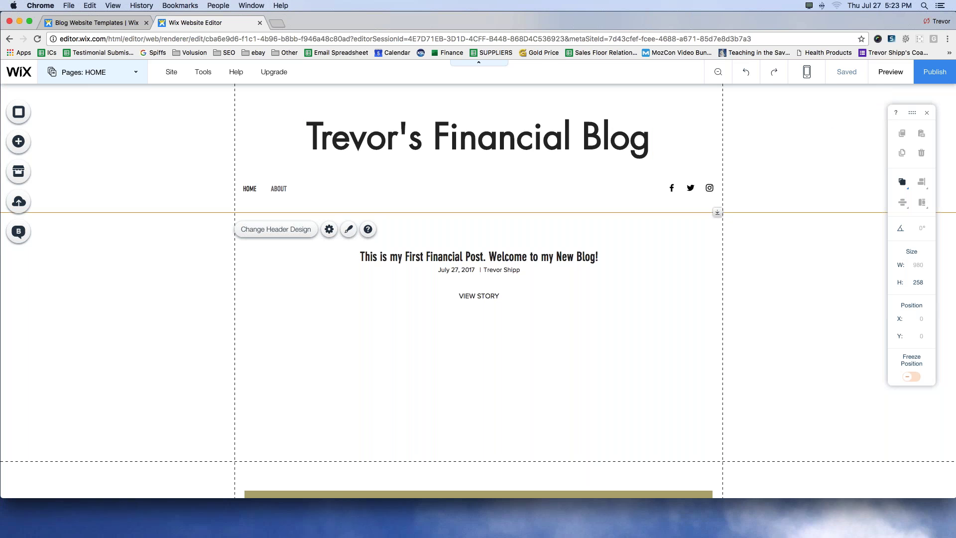
Step: Publish the site and copy its wixsite.com address from the Congratulations dialog
{"action": "left_click", "coordinate": [925, 75]}
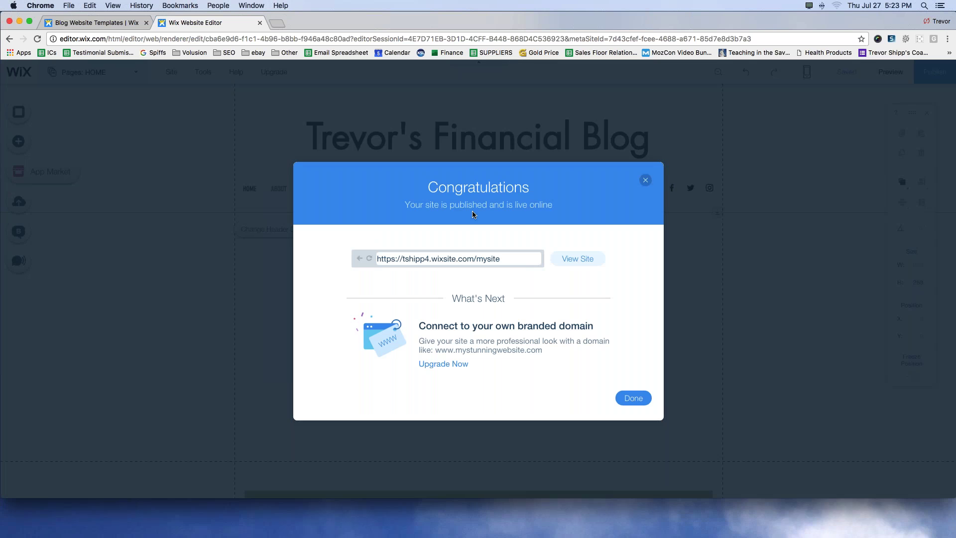
{"action": "left_click_drag", "start_coordinate": [501, 259], "coordinate": [391, 256]}
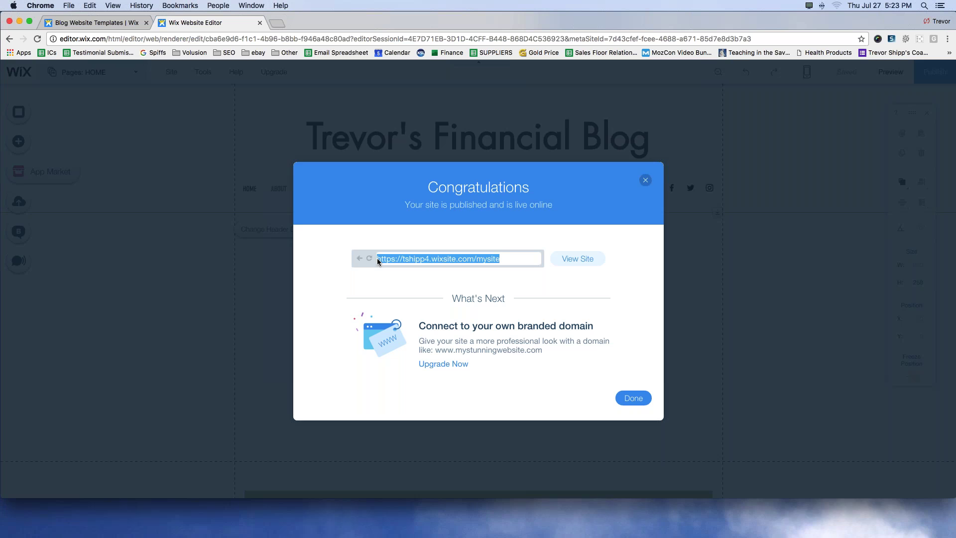
{"action": "left_click", "coordinate": [482, 264]}
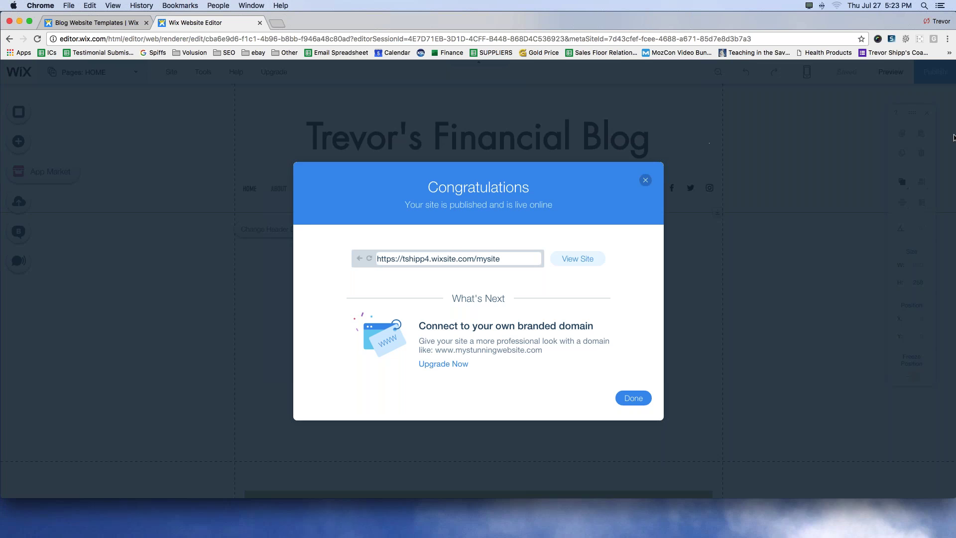
{"action": "mouse_move", "coordinate": [567, 299]}
{"action": "left_mouse_down"}
{"action": "mouse_move", "coordinate": [360, 299]}
{"action": "mouse_move", "coordinate": [446, 380]}
{"action": "mouse_move", "coordinate": [684, 302]}
{"action": "left_mouse_up"}
{"action": "left_click_drag", "start_coordinate": [497, 260], "coordinate": [376, 259]}
{"action": "key", "text": "super+c"}
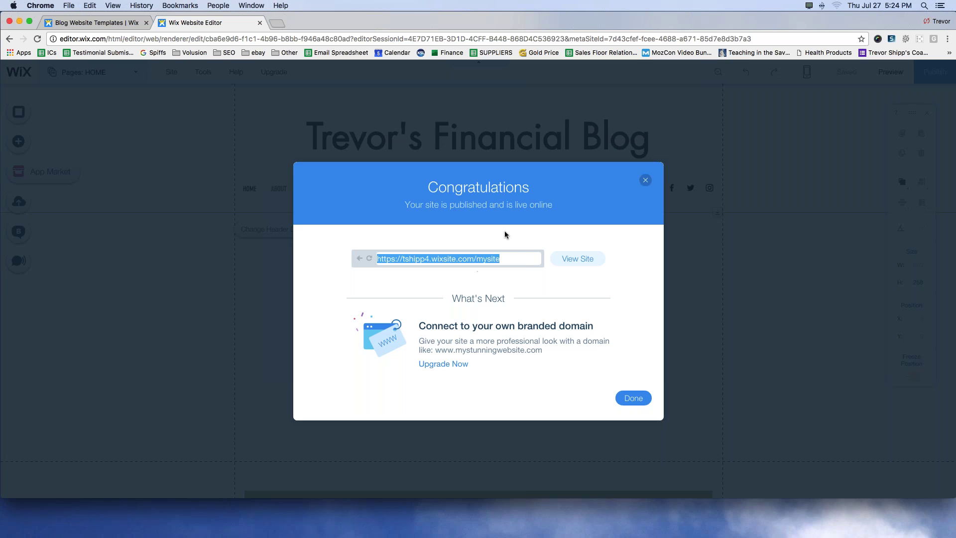
{"action": "left_click", "coordinate": [633, 398]}
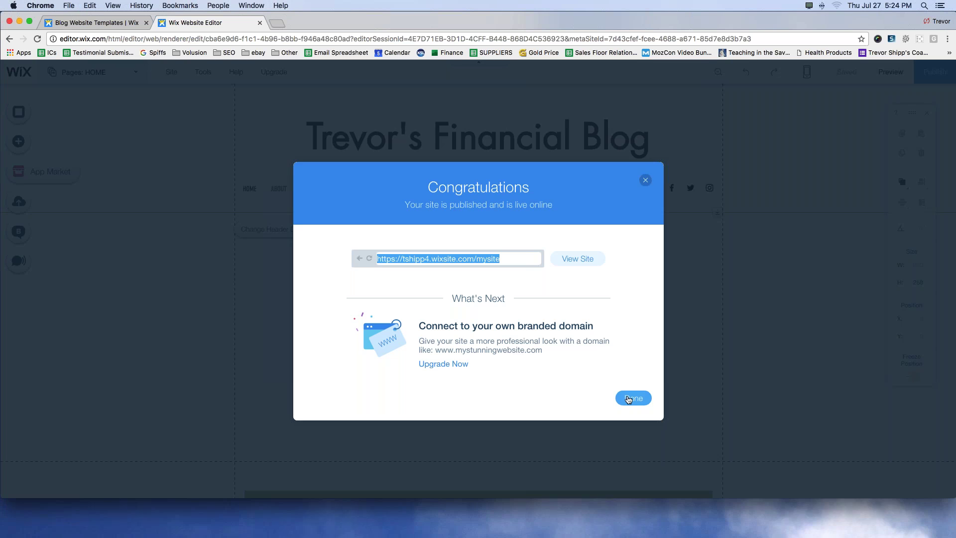
Step: Load wordcounter.net in a new browser tab
{"action": "left_click", "coordinate": [277, 24]}
{"action": "type", "text": "wordcounter.net"}
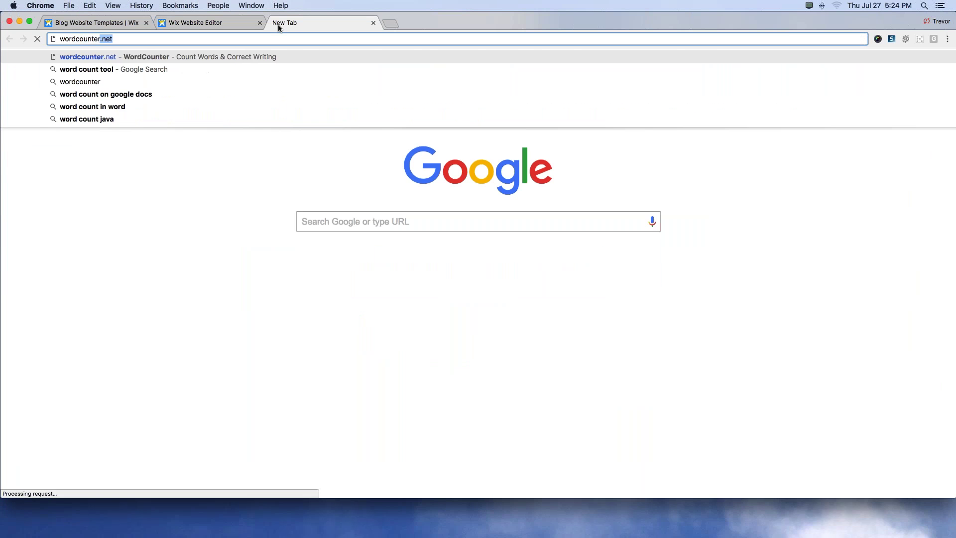
{"action": "key", "text": "Return"}
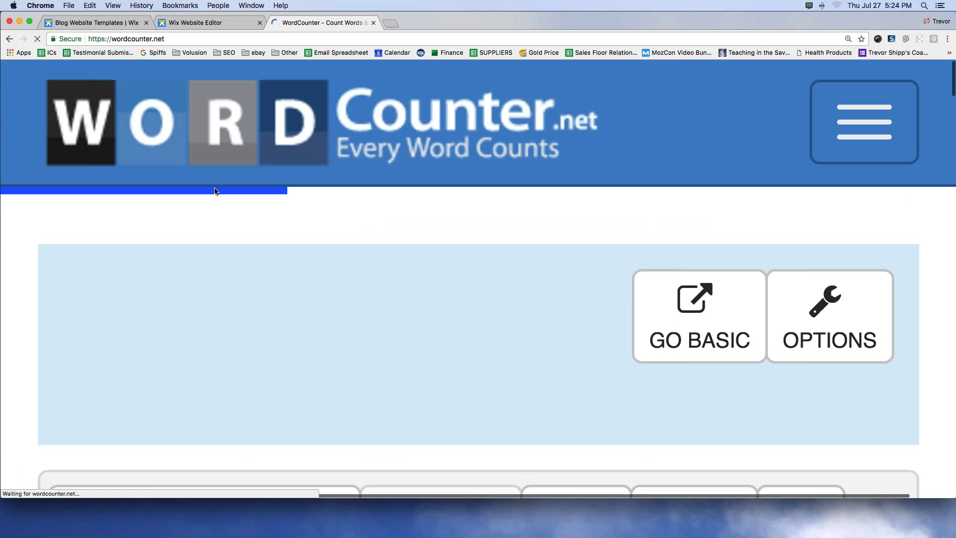
Step: Replace WordCounter's sample text with the pasted wixsite.com site address and highlight wixsite.com
{"action": "scroll", "coordinate": [216, 192], "scroll_direction": "down", "scroll_amount": 5}
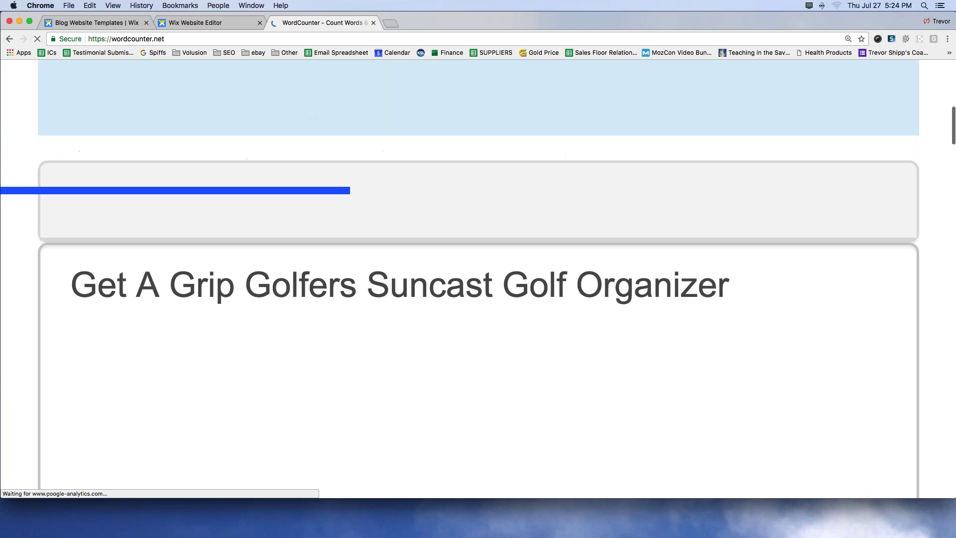
{"action": "triple_click", "coordinate": [308, 288]}
{"action": "key", "text": "BackSpace"}
{"action": "key", "text": "super+v"}
{"action": "left_click_drag", "start_coordinate": [589, 227], "coordinate": [77, 232]}
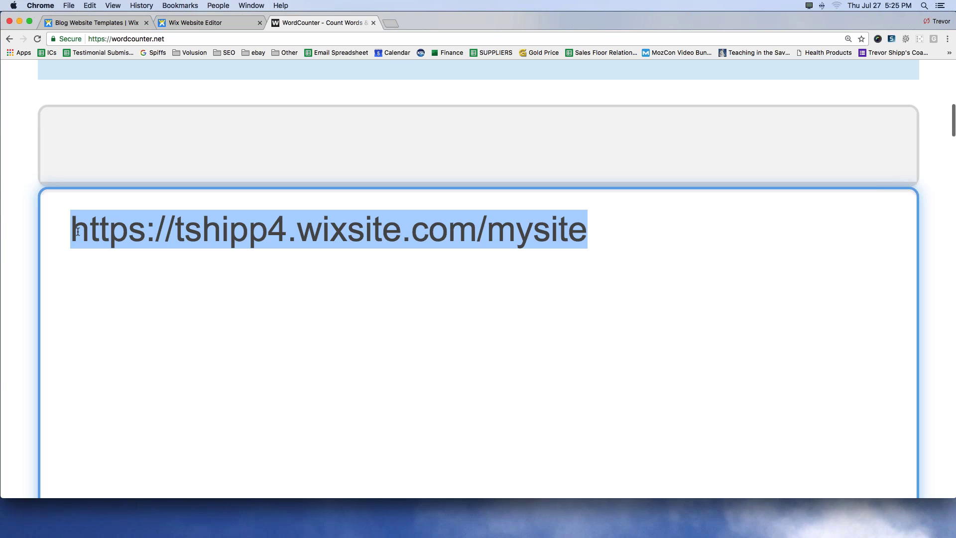
{"action": "left_click", "coordinate": [299, 230]}
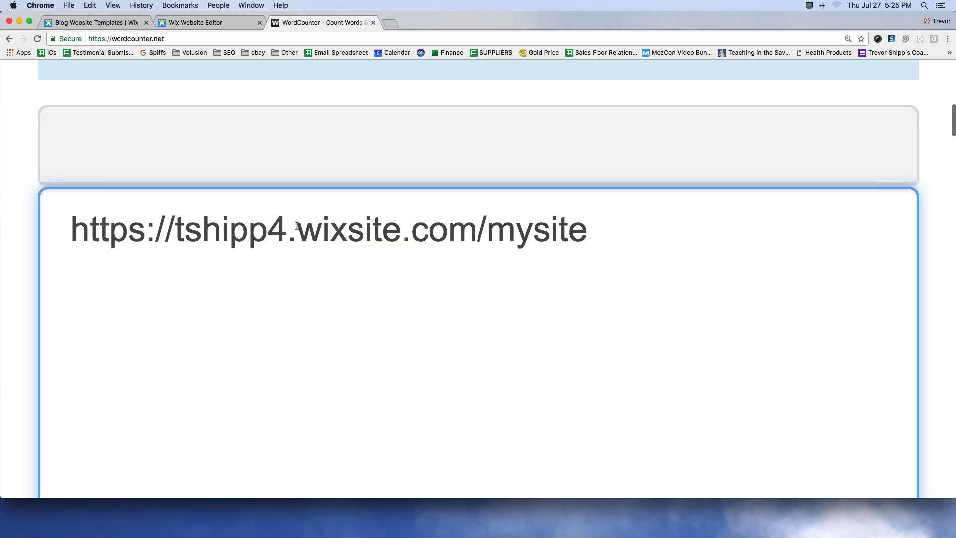
{"action": "left_click_drag", "start_coordinate": [297, 229], "coordinate": [471, 232]}
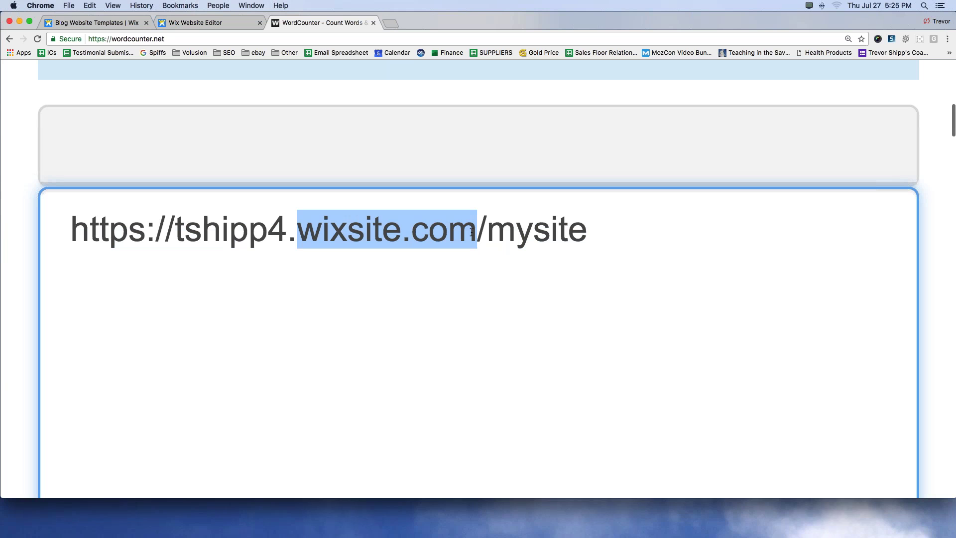